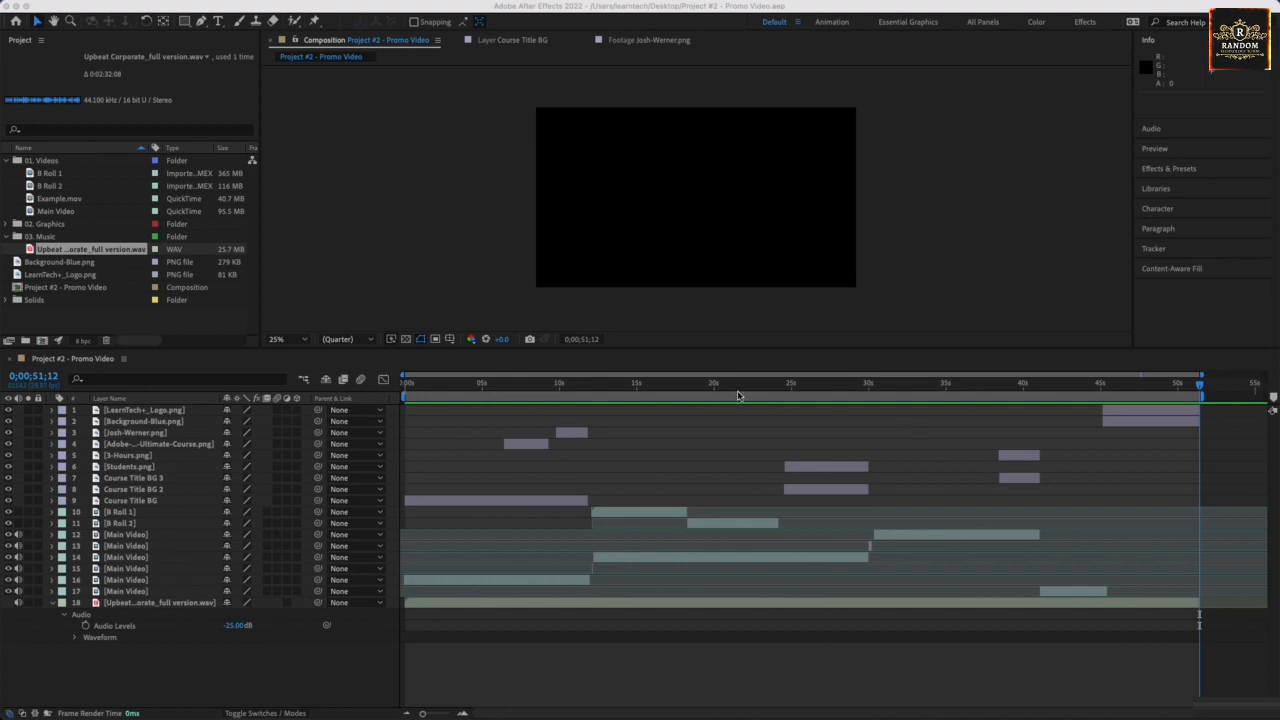
# - Return the Promo Video playhead to 0;00;00;00
pyautogui.click(736, 393)
pyautogui.press('Home')
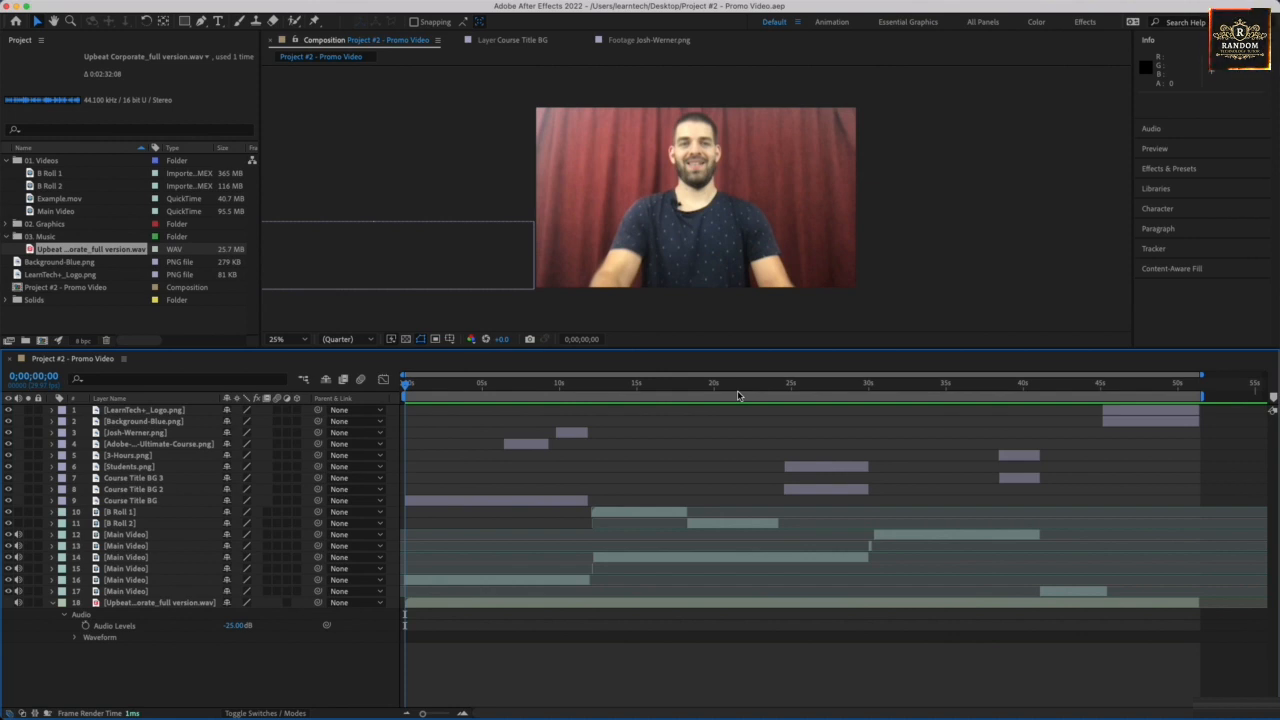
pyautogui.press('space')
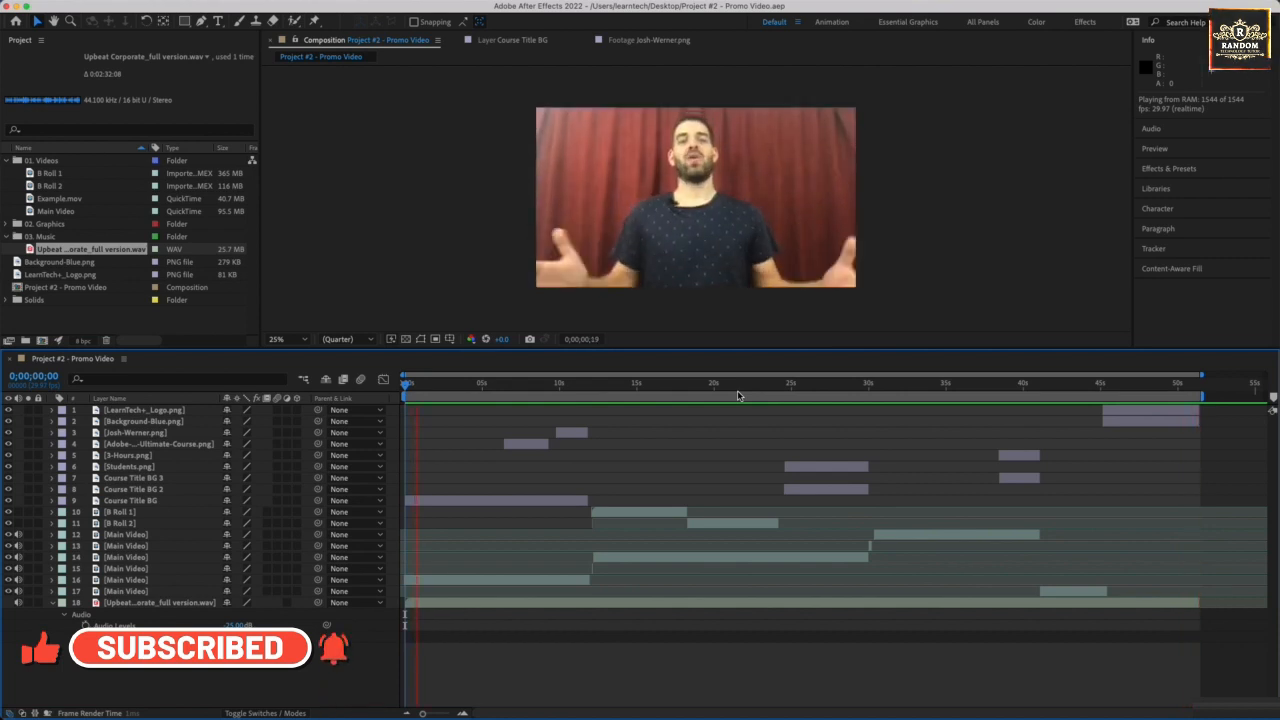
pyautogui.press('space')
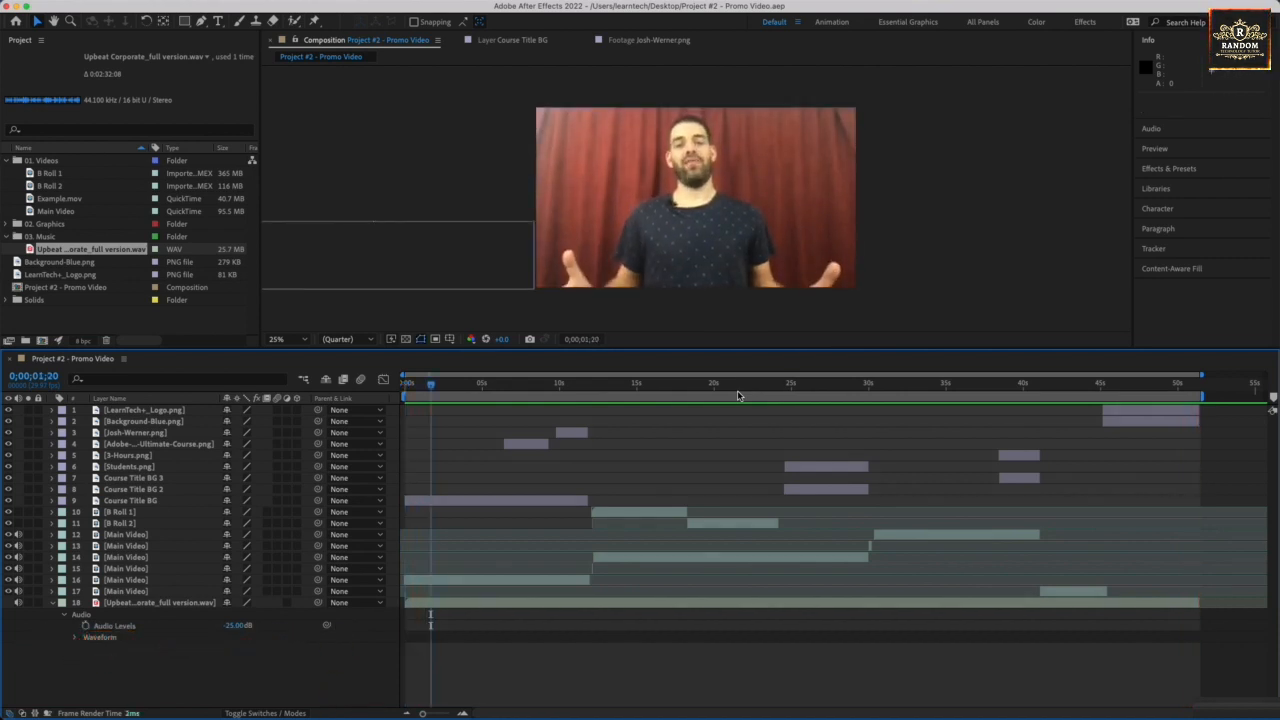
pyautogui.click(577, 390)
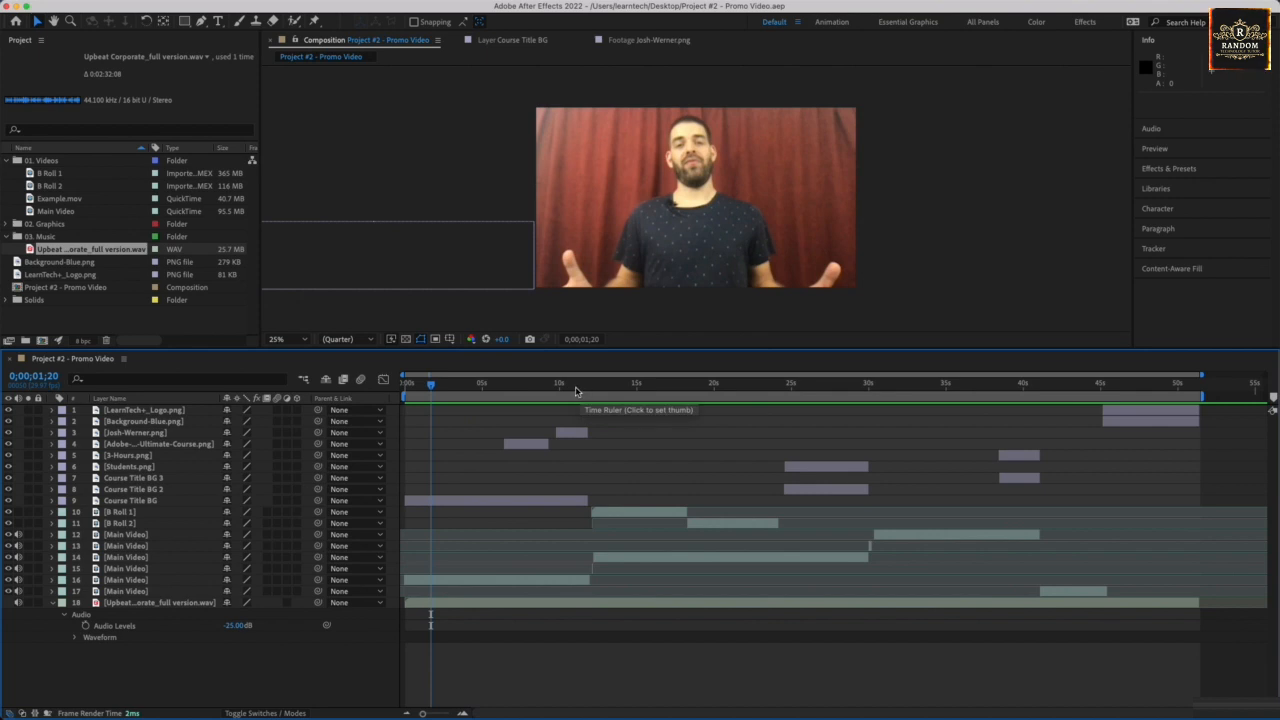
pyautogui.moveTo(577, 390)
pyautogui.mouseDown()
pyautogui.moveTo(594, 392)
pyautogui.moveTo(582, 392)
pyautogui.mouseUp()
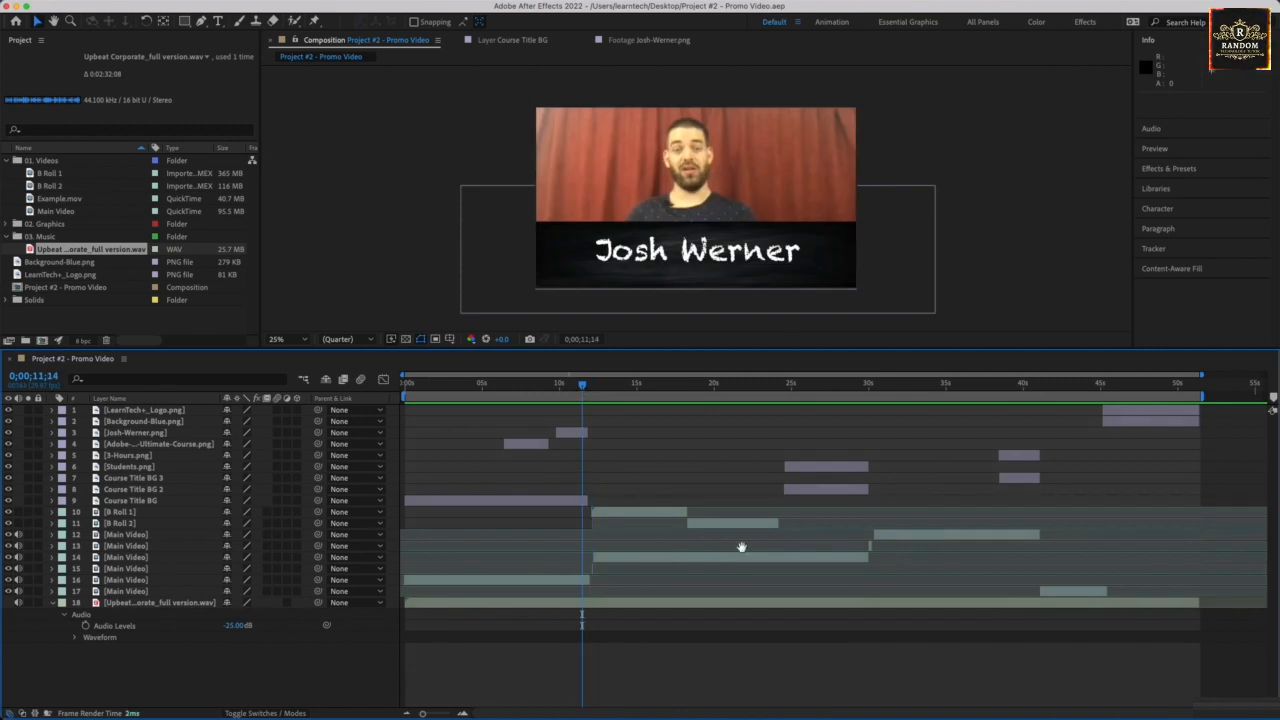
pyautogui.press('space')
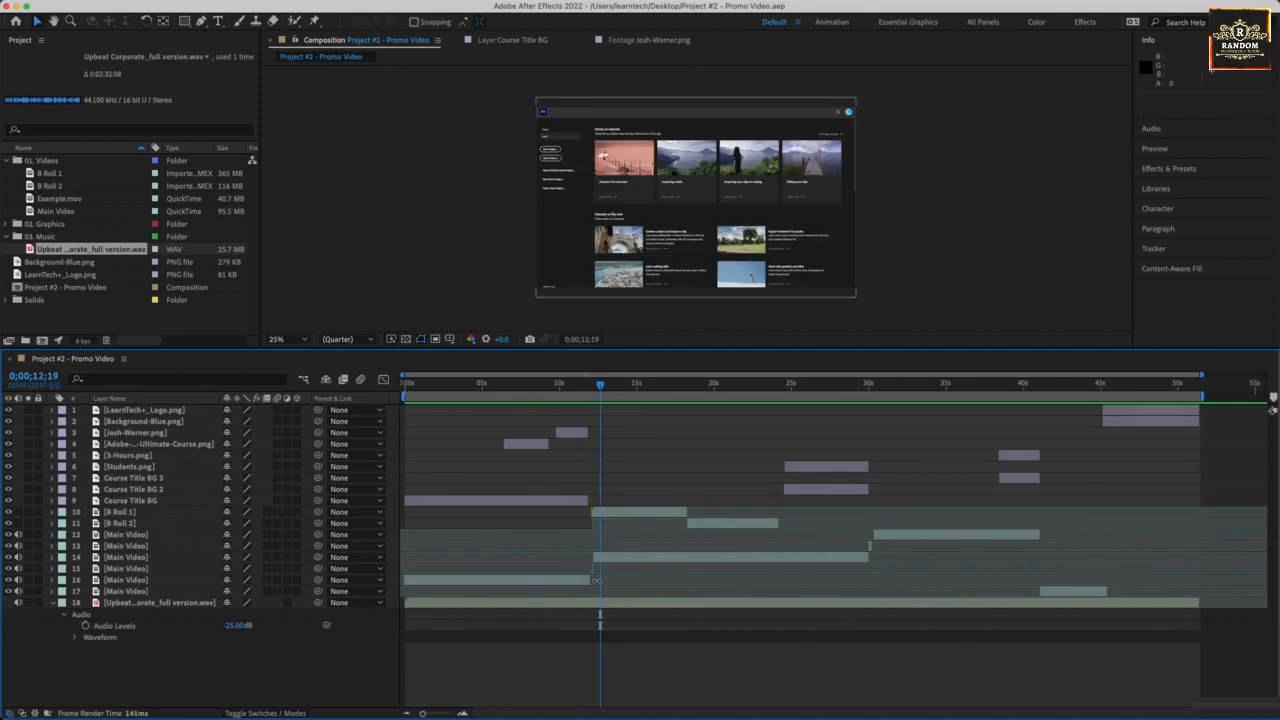
# - Delete the stray one-frame Main Video clip (layer 15) and replay the title section to check the cut
pyautogui.click(593, 569)
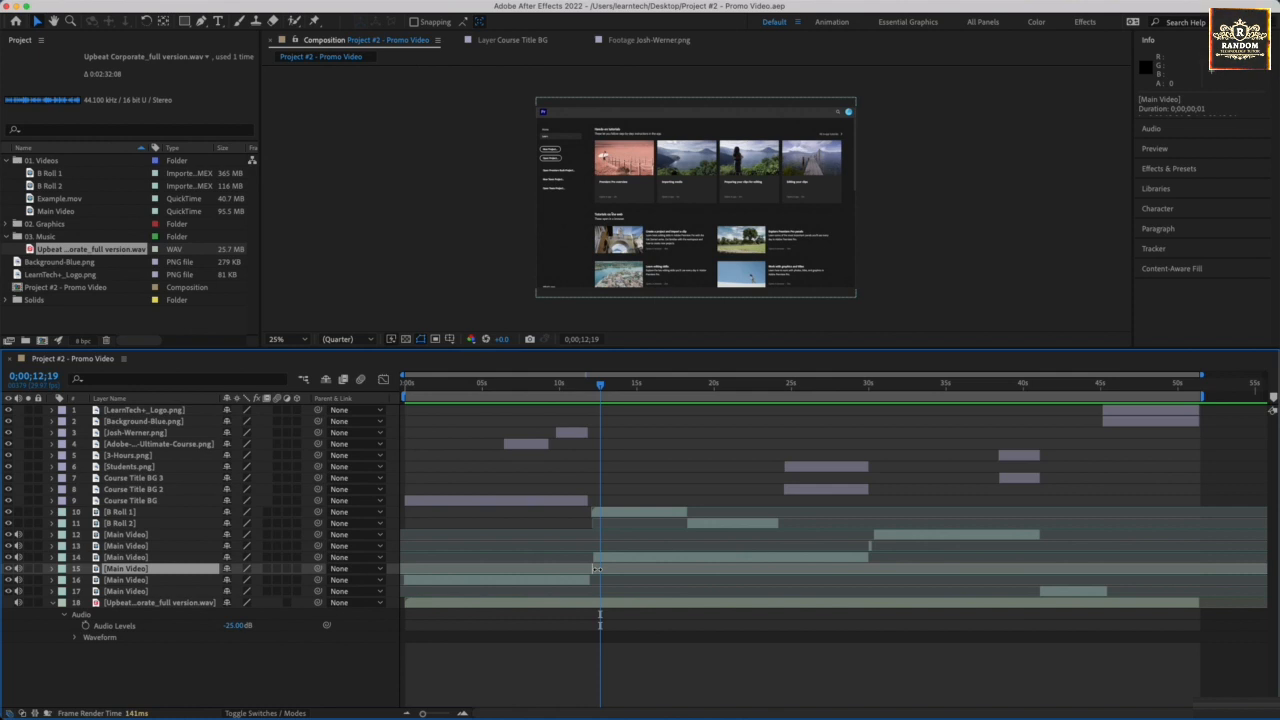
pyautogui.press('Delete')
pyautogui.moveTo(597, 385); pyautogui.dragTo(577, 387)
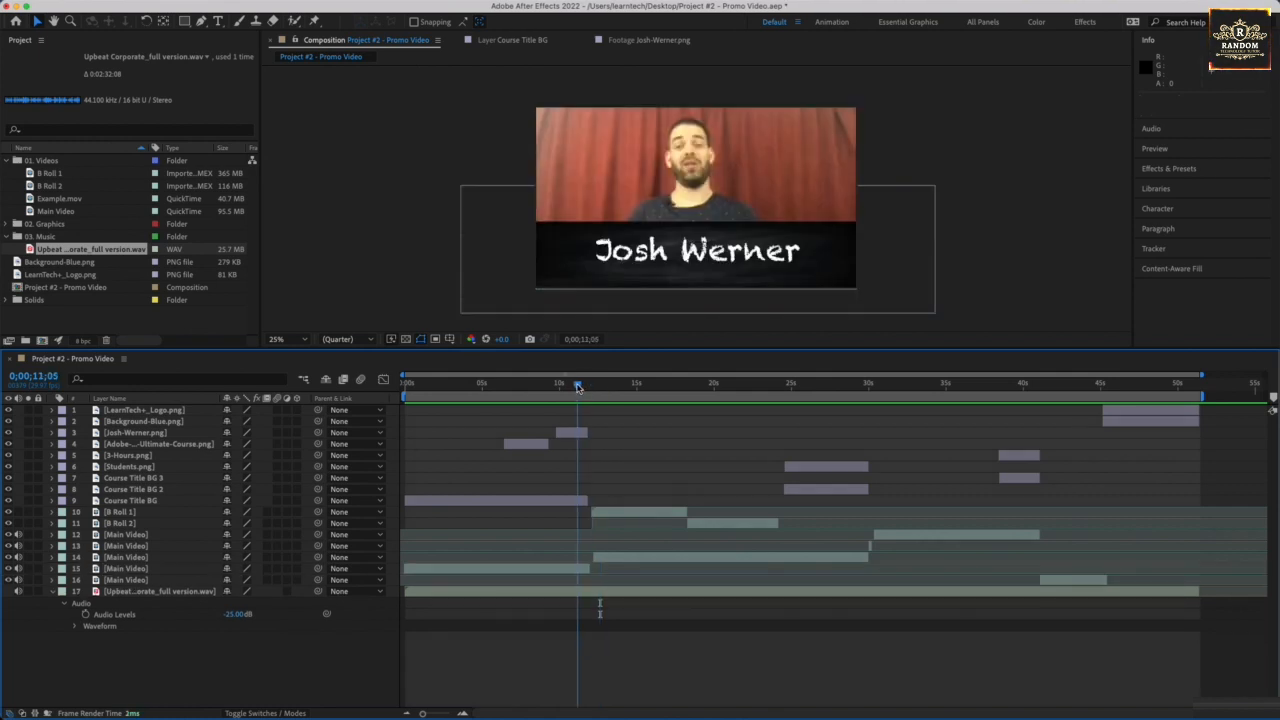
pyautogui.press('space')
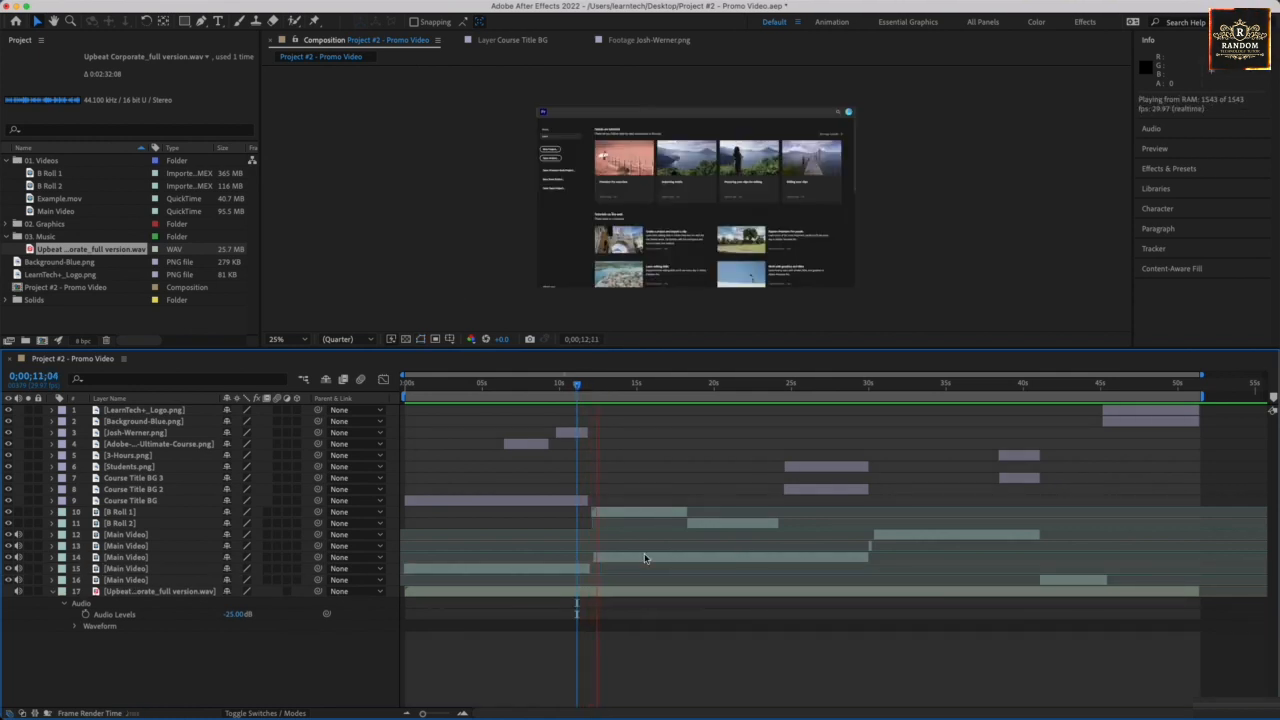
pyautogui.press('space')
pyautogui.moveTo(605, 390); pyautogui.dragTo(591, 392)
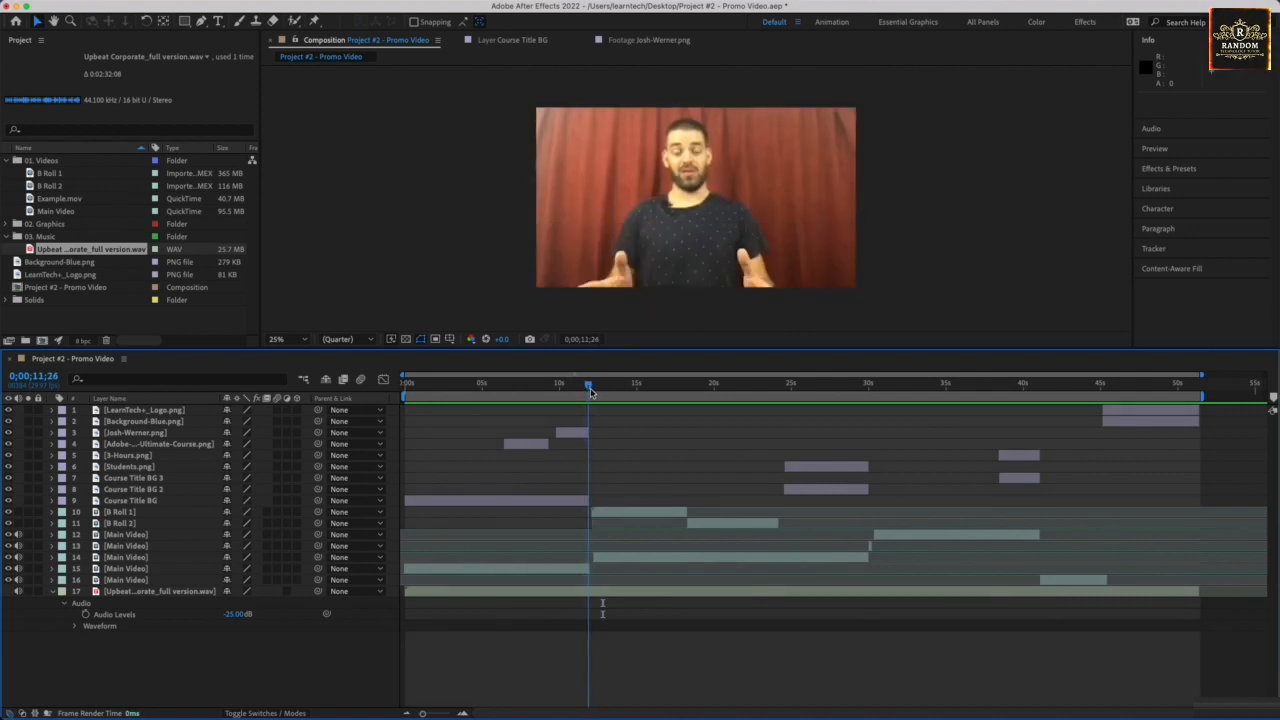
# - Slide B Roll 1 earlier to close its gap and preview it
pyautogui.click(604, 514)
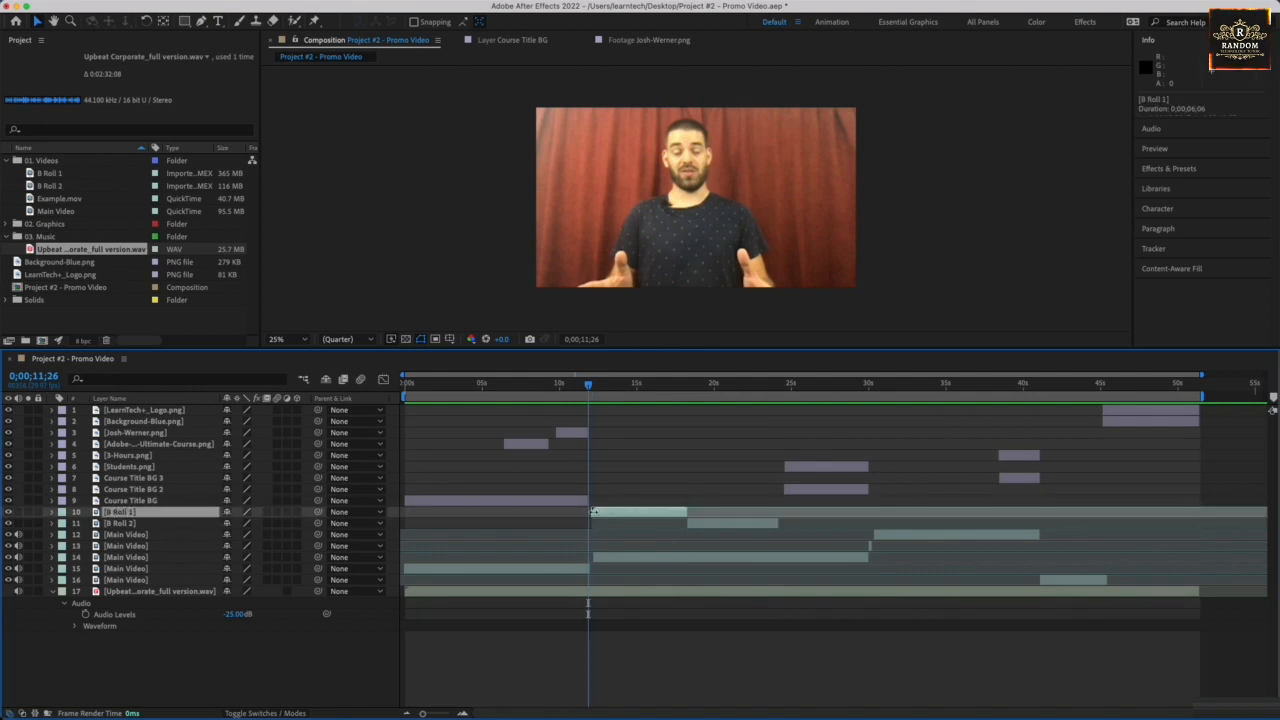
pyautogui.moveTo(594, 512); pyautogui.dragTo(617, 515)
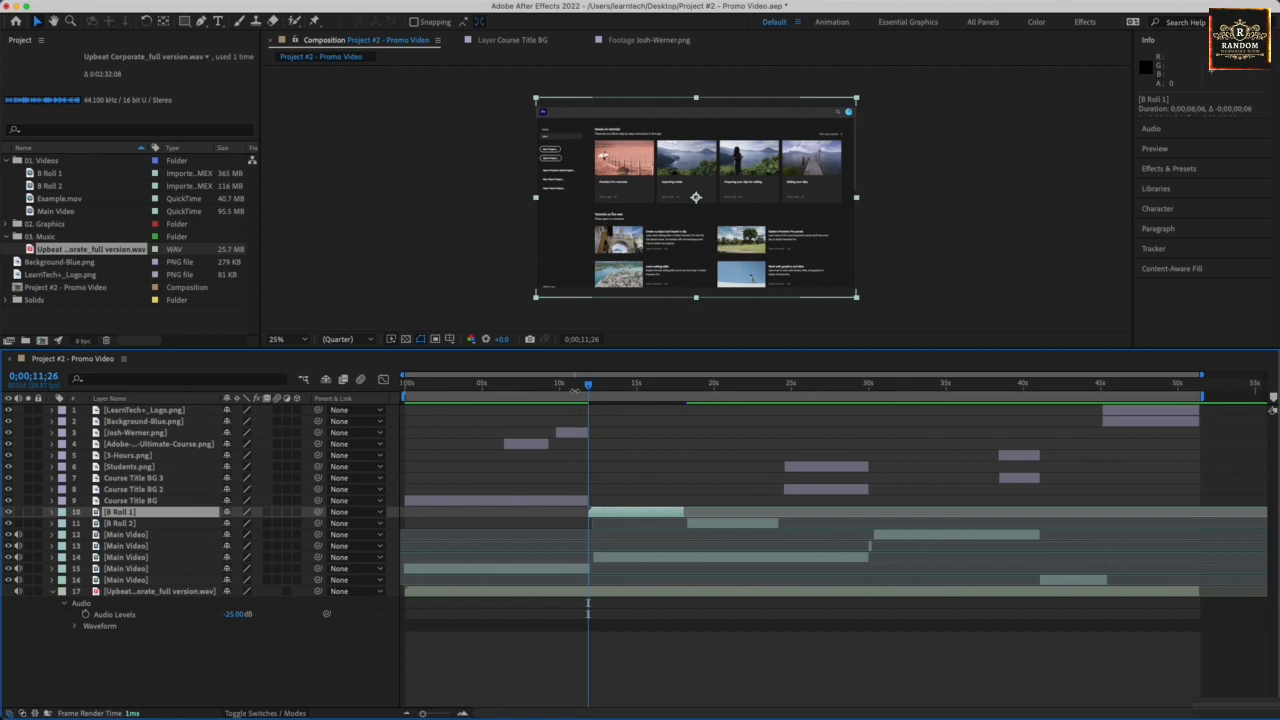
pyautogui.press('space')
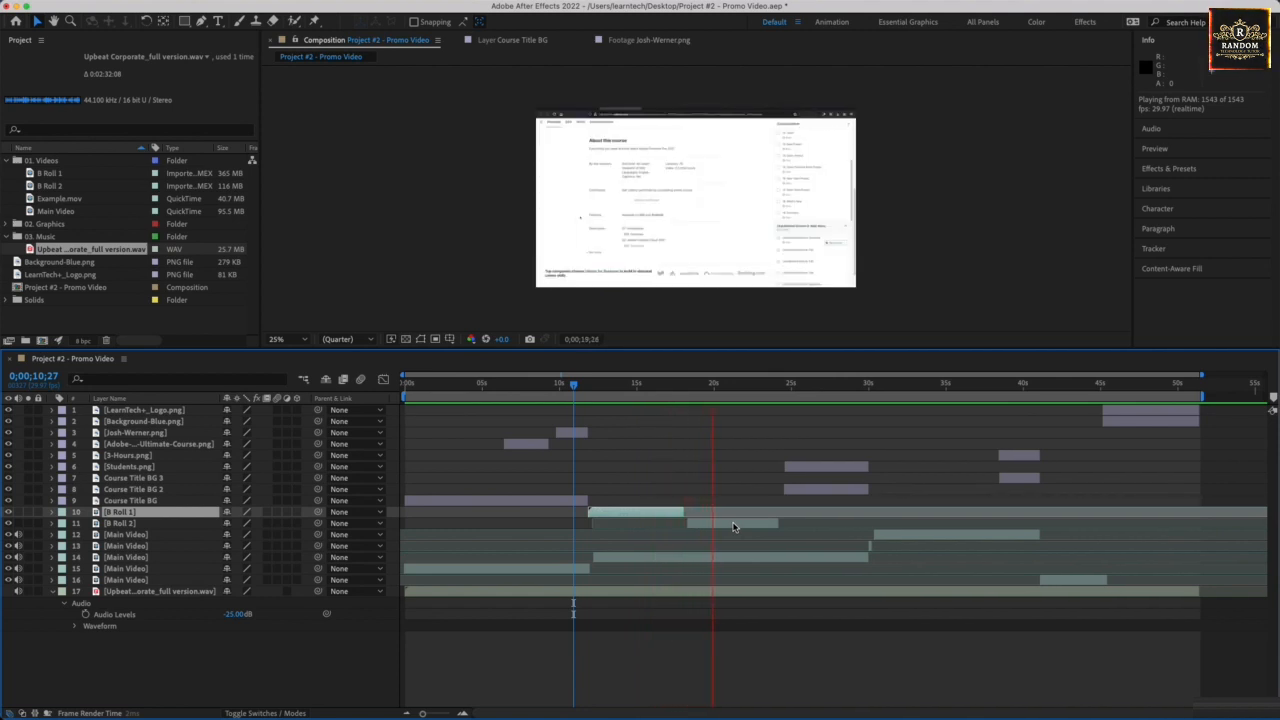
# - Butt B Roll 2 against B Roll 1, trim its out point to 0;00;24;15, and preview
pyautogui.click(733, 527)
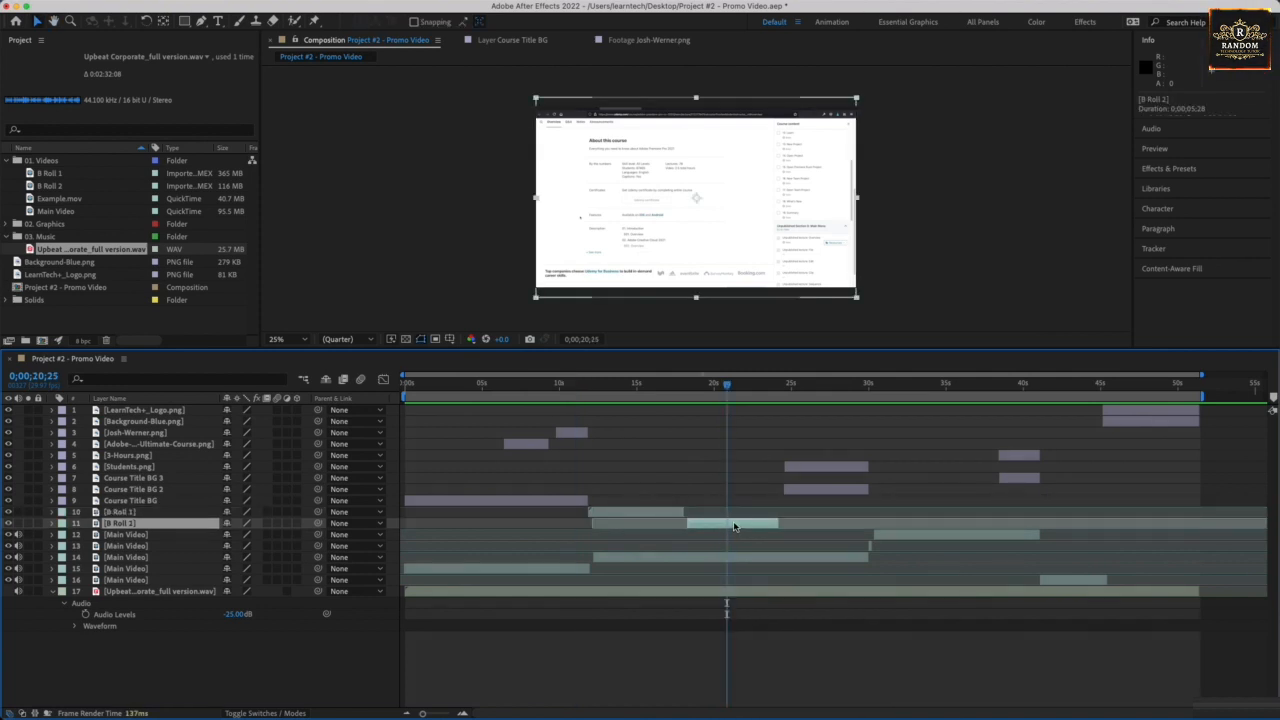
pyautogui.moveTo(735, 527); pyautogui.dragTo(789, 523)
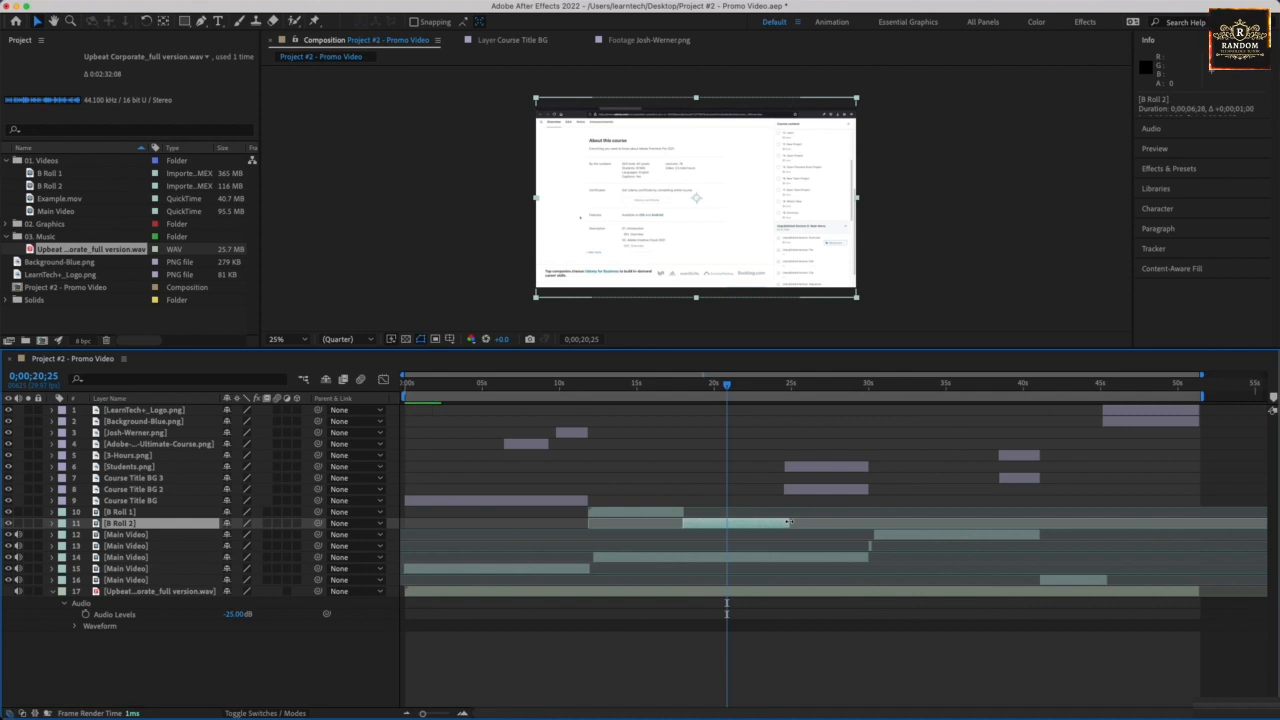
pyautogui.moveTo(729, 389); pyautogui.dragTo(786, 389)
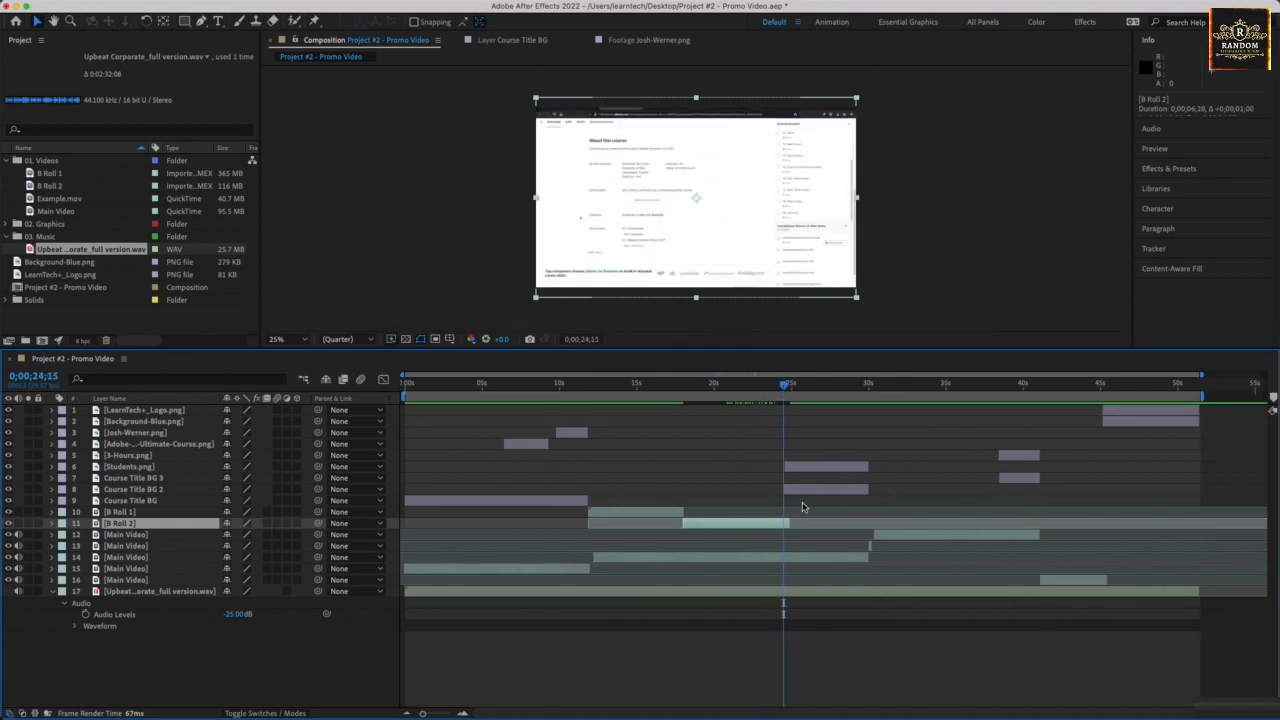
pyautogui.moveTo(789, 524); pyautogui.dragTo(783, 524)
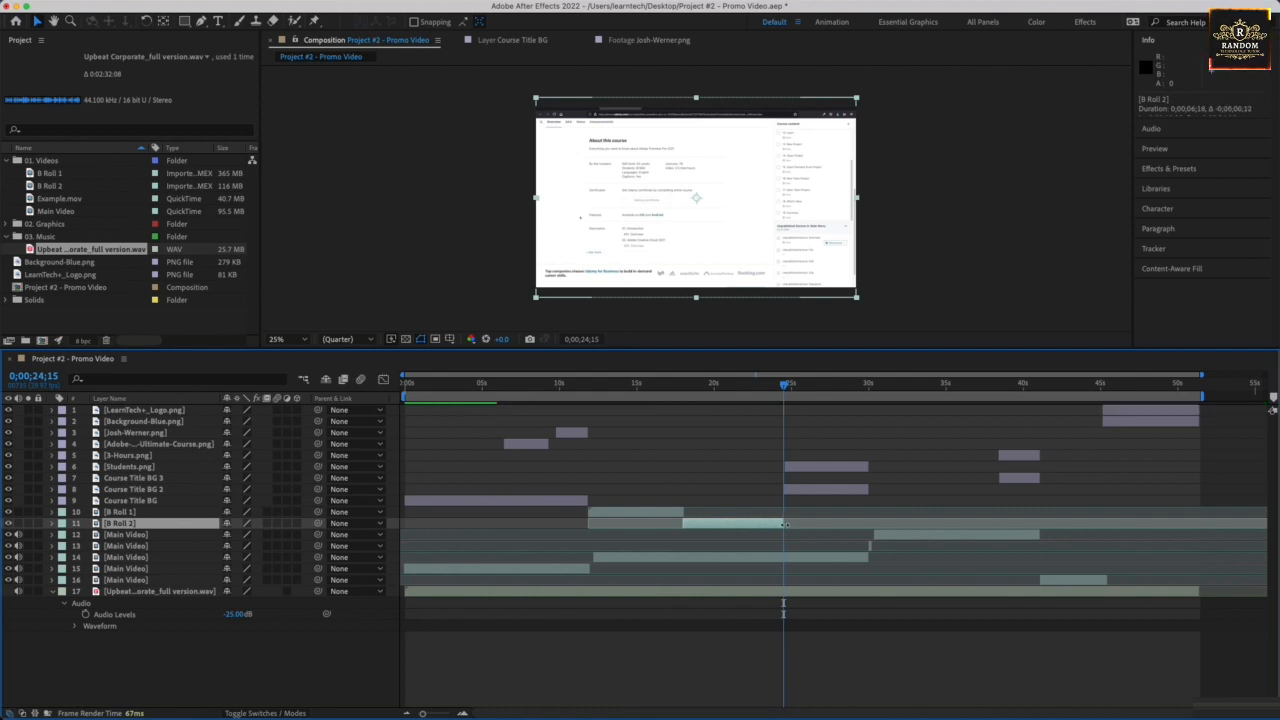
pyautogui.press('space')
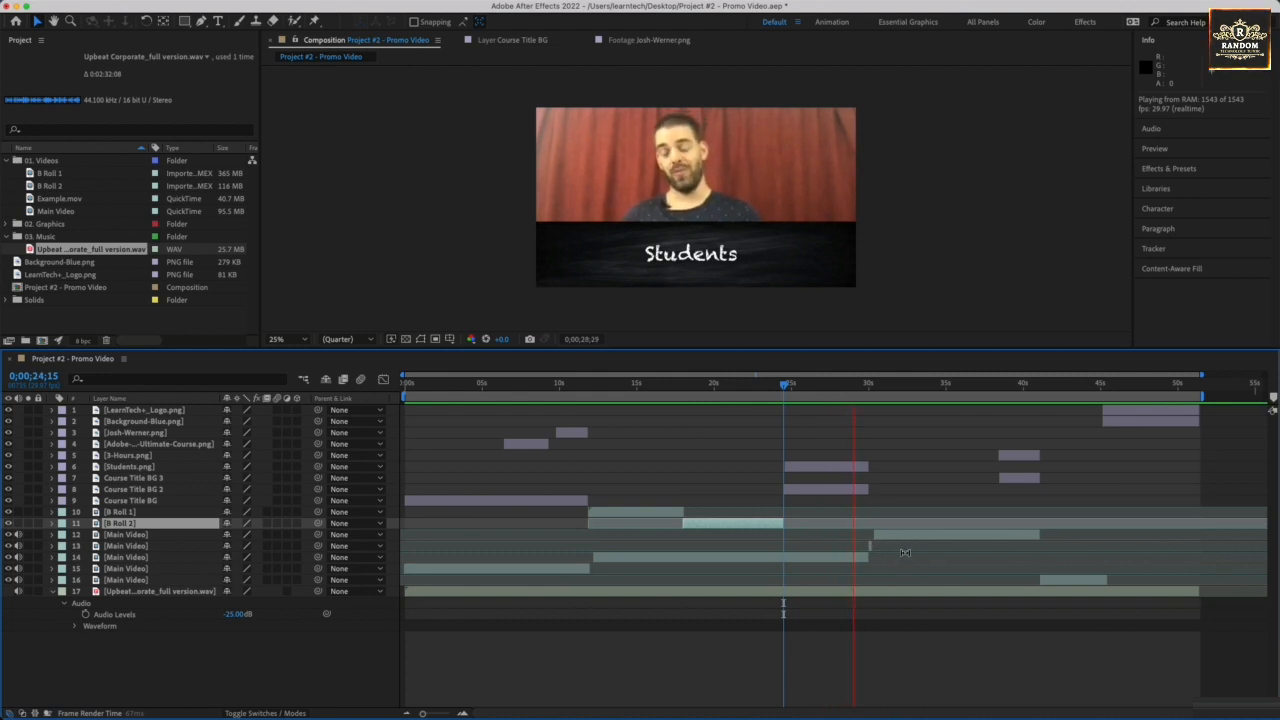
pyautogui.click(879, 388)
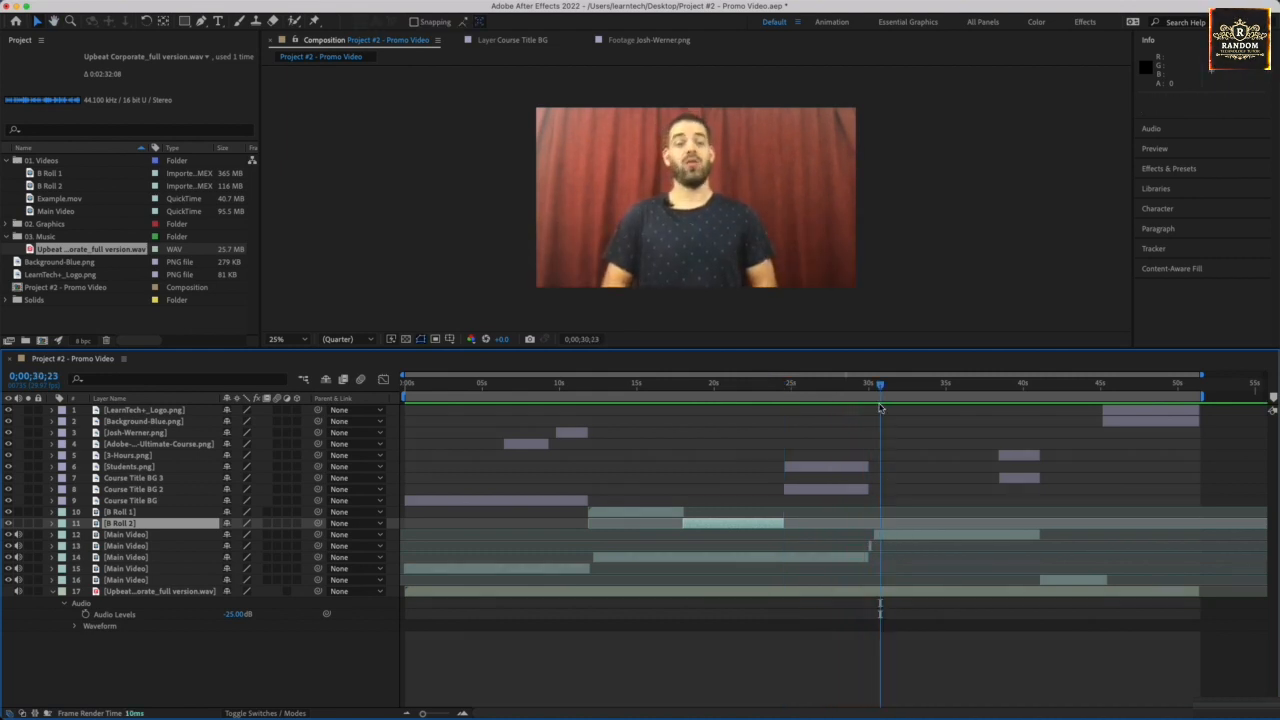
pyautogui.moveTo(879, 388); pyautogui.dragTo(869, 392)
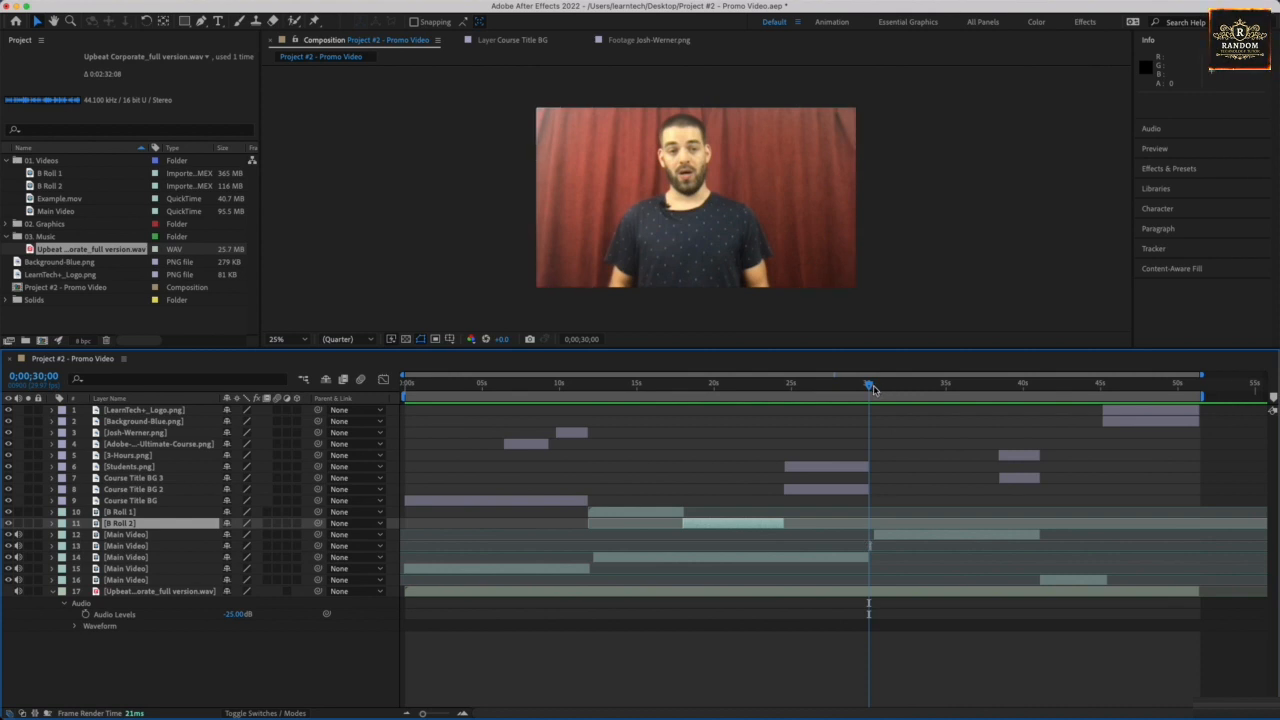
pyautogui.moveTo(873, 389); pyautogui.dragTo(855, 387)
pyautogui.press('space')
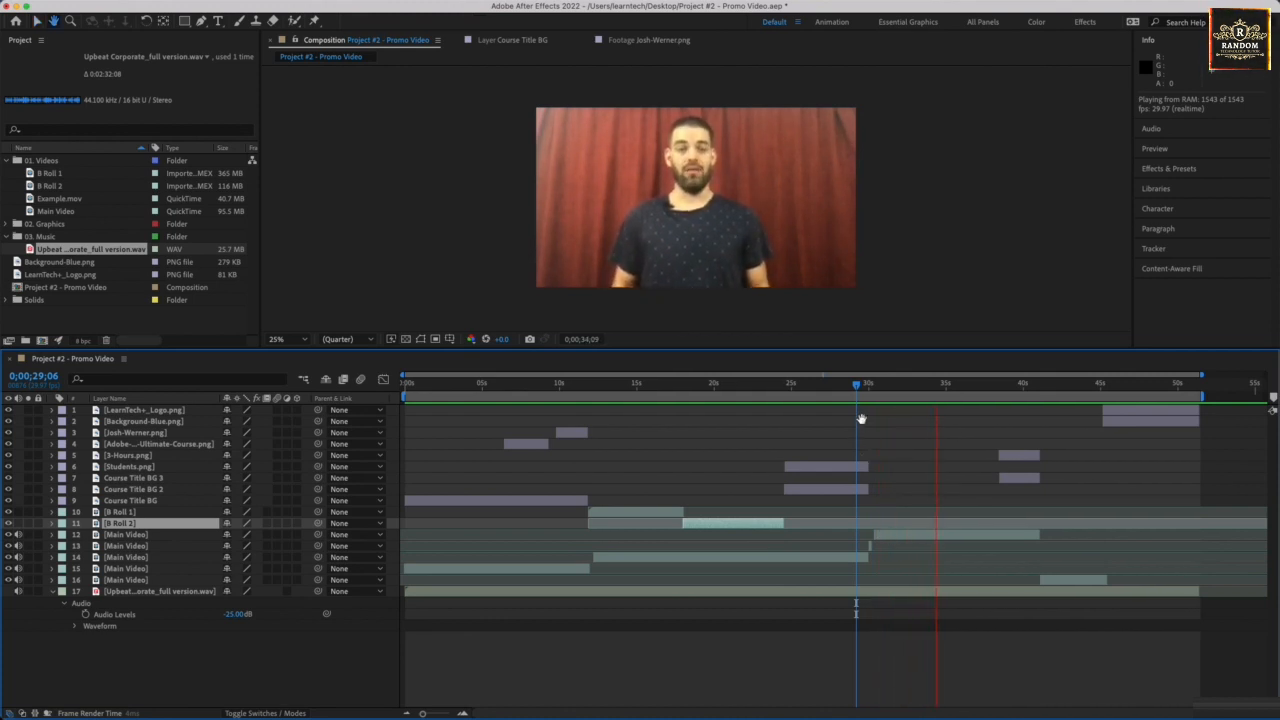
pyautogui.press('space')
pyautogui.moveTo(857, 388); pyautogui.dragTo(871, 396)
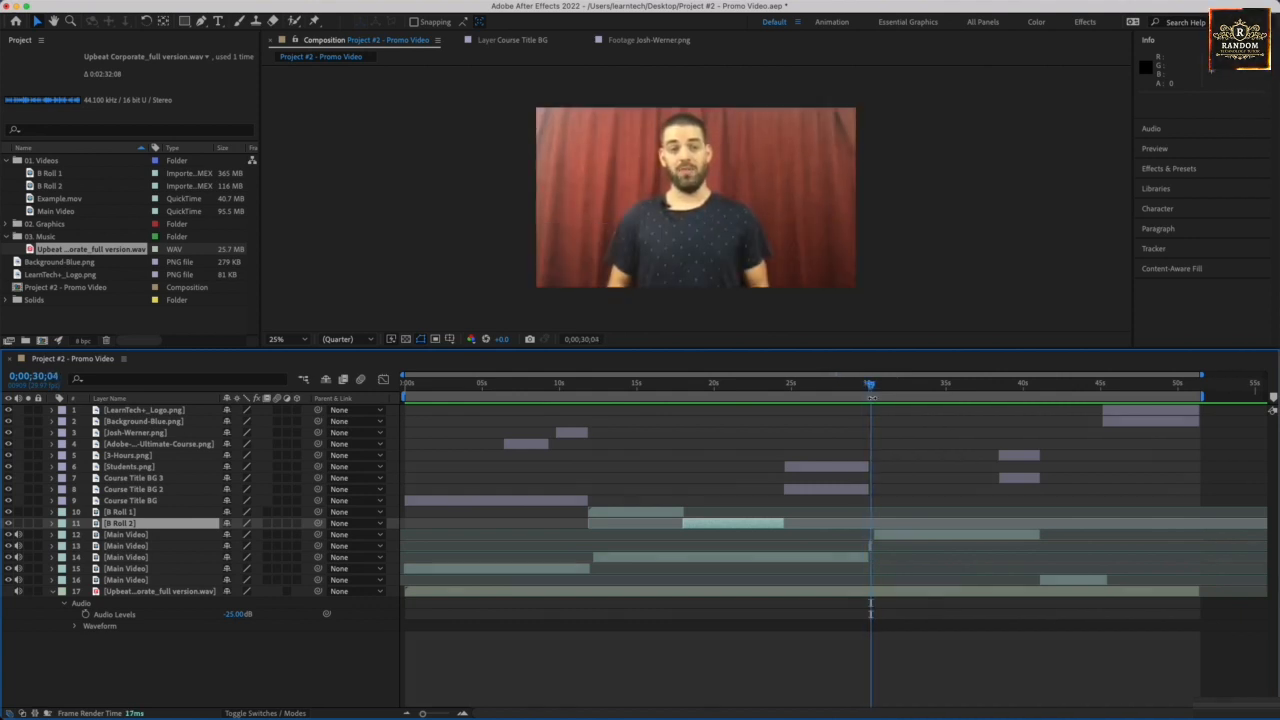
pyautogui.click(889, 536)
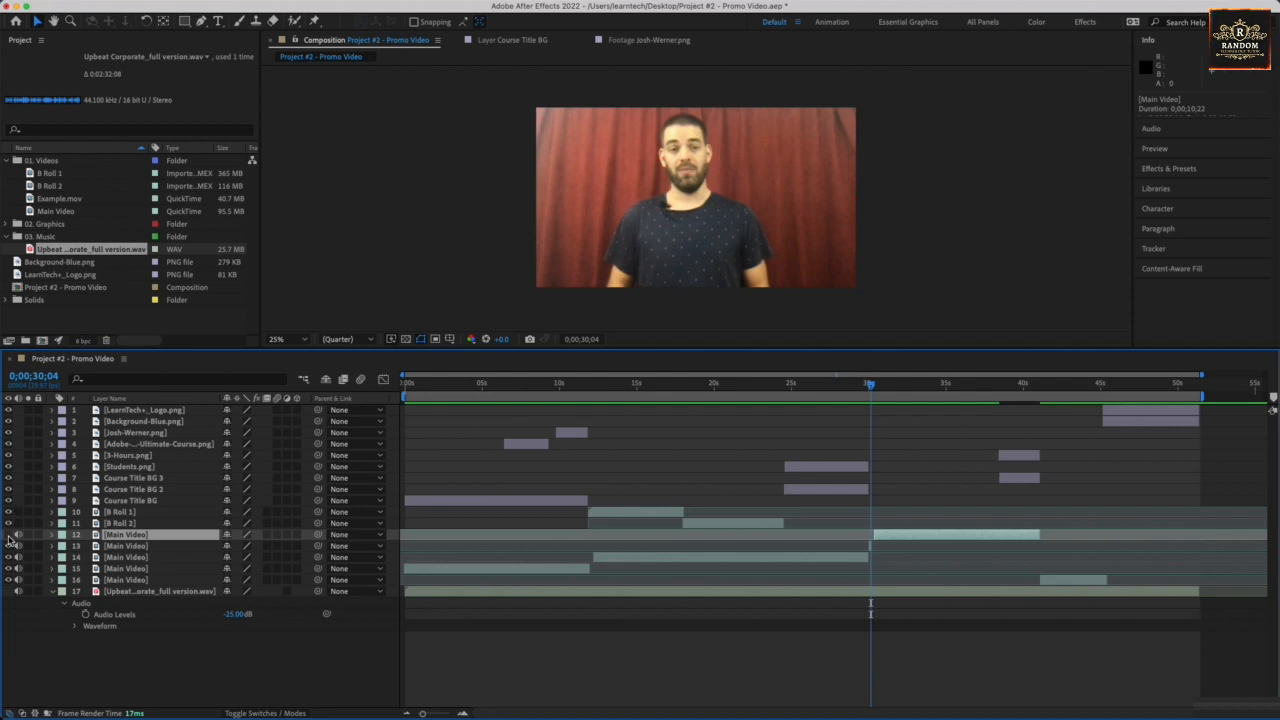
pyautogui.click(11, 548)
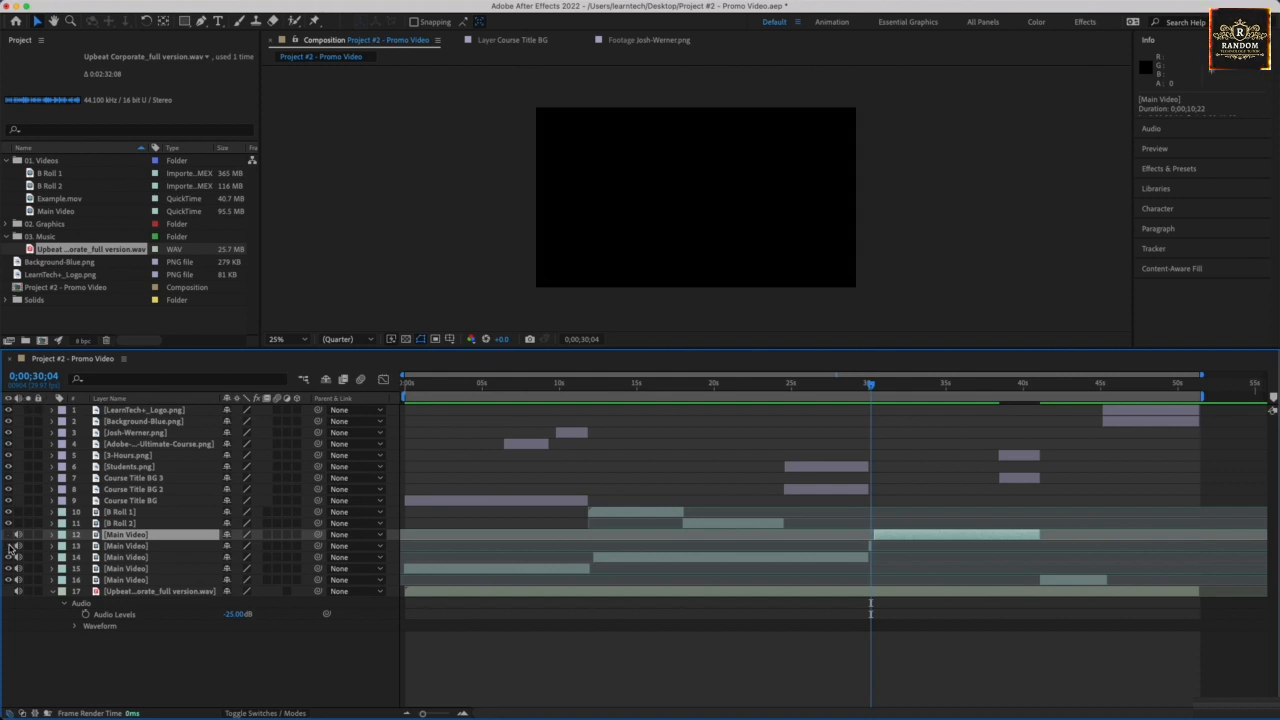
pyautogui.click(112, 557)
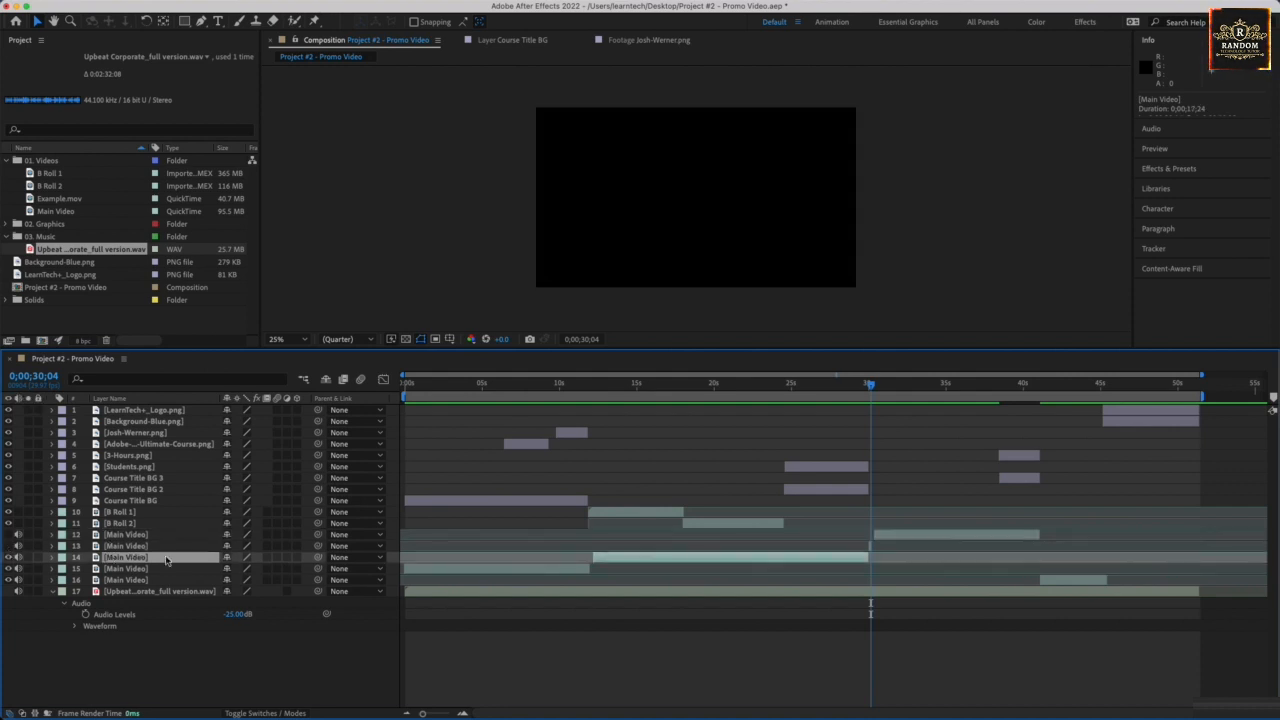
pyautogui.click(860, 385)
pyautogui.press('space')
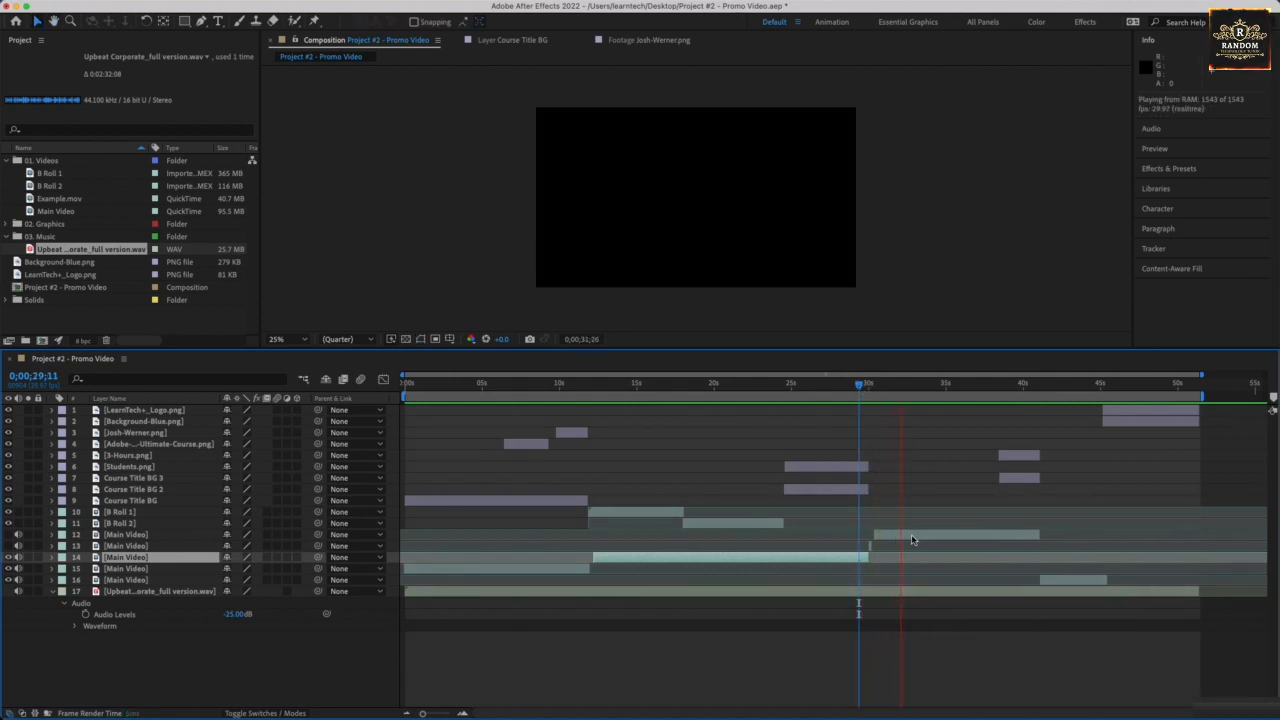
pyautogui.press('space')
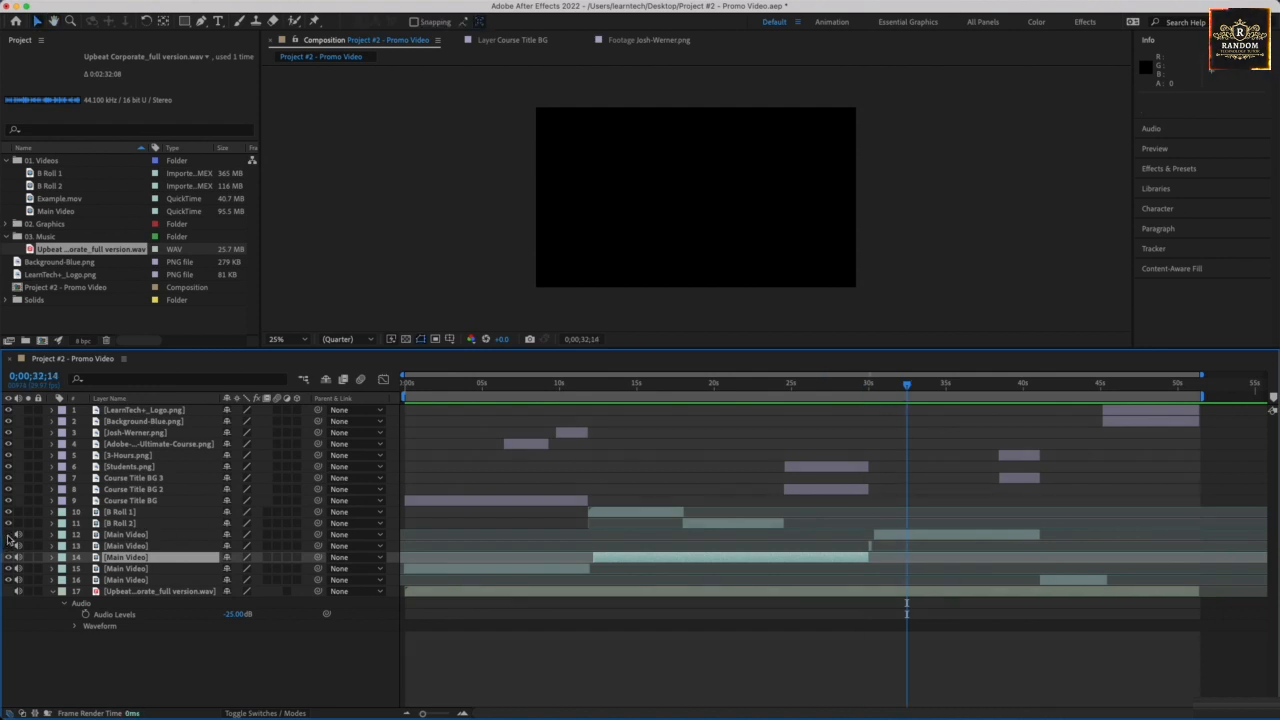
pyautogui.click(8, 535)
pyautogui.click(878, 535)
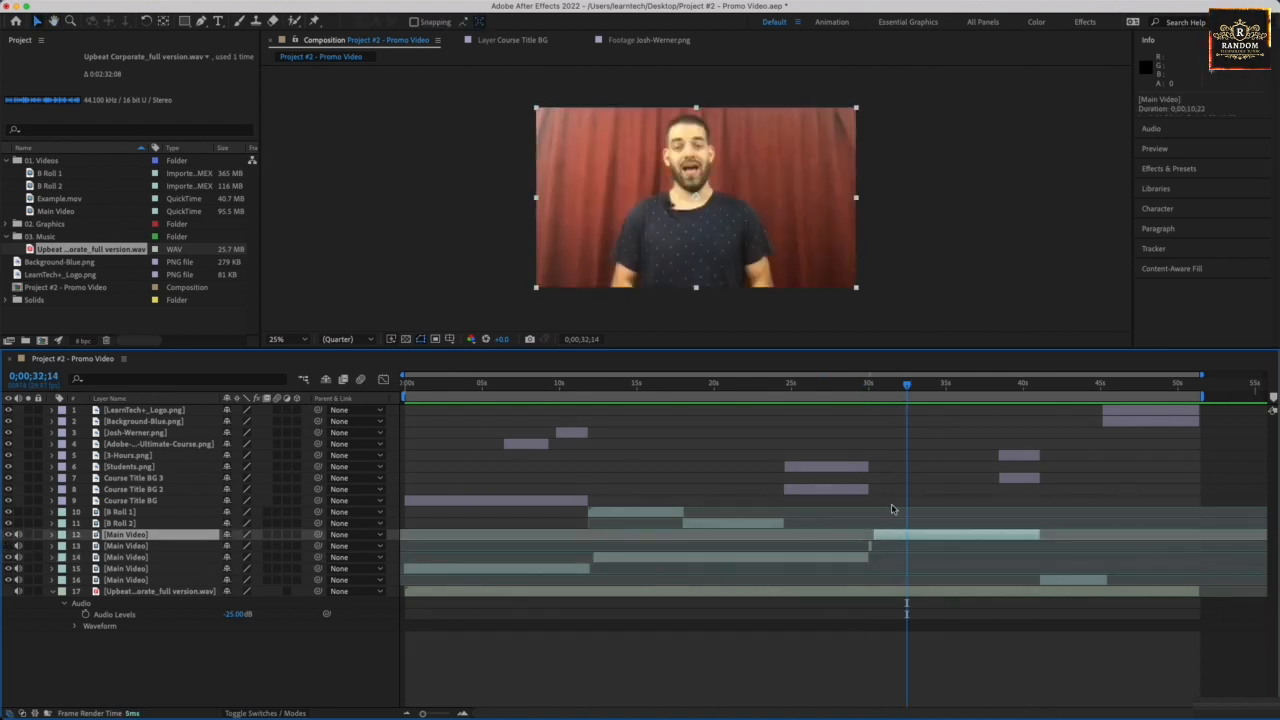
pyautogui.click(1070, 580)
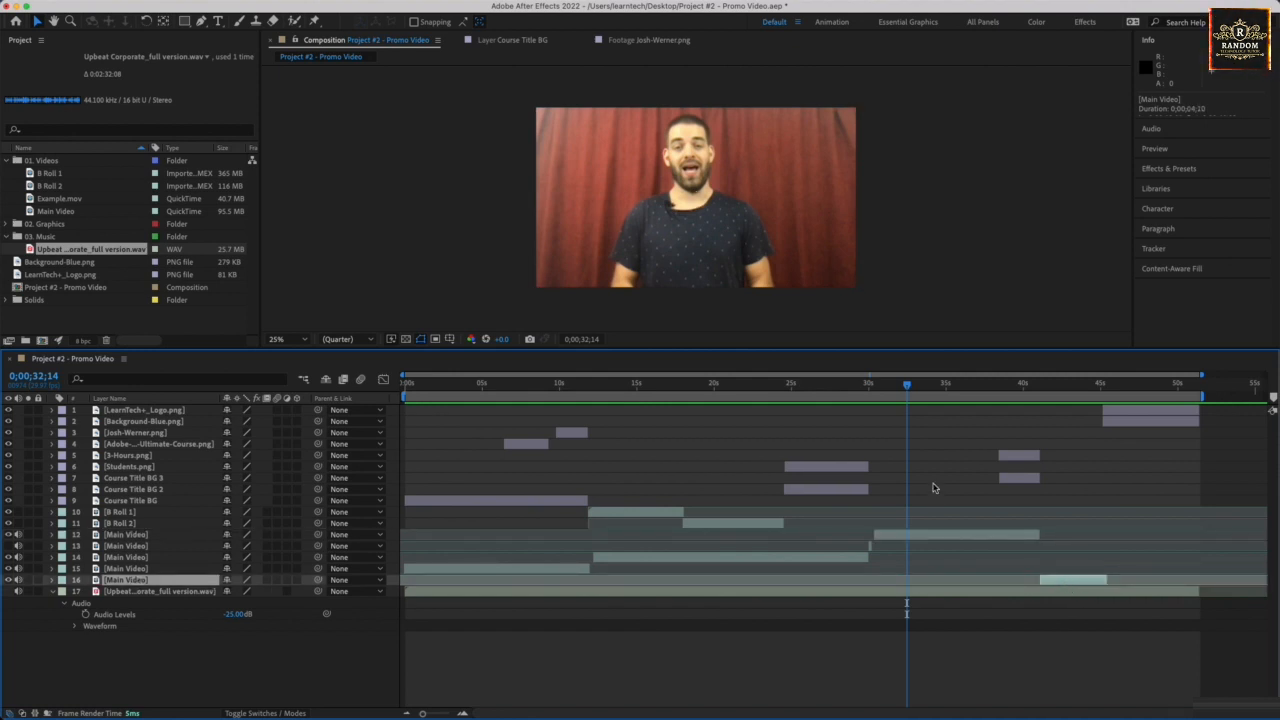
pyautogui.click(885, 537)
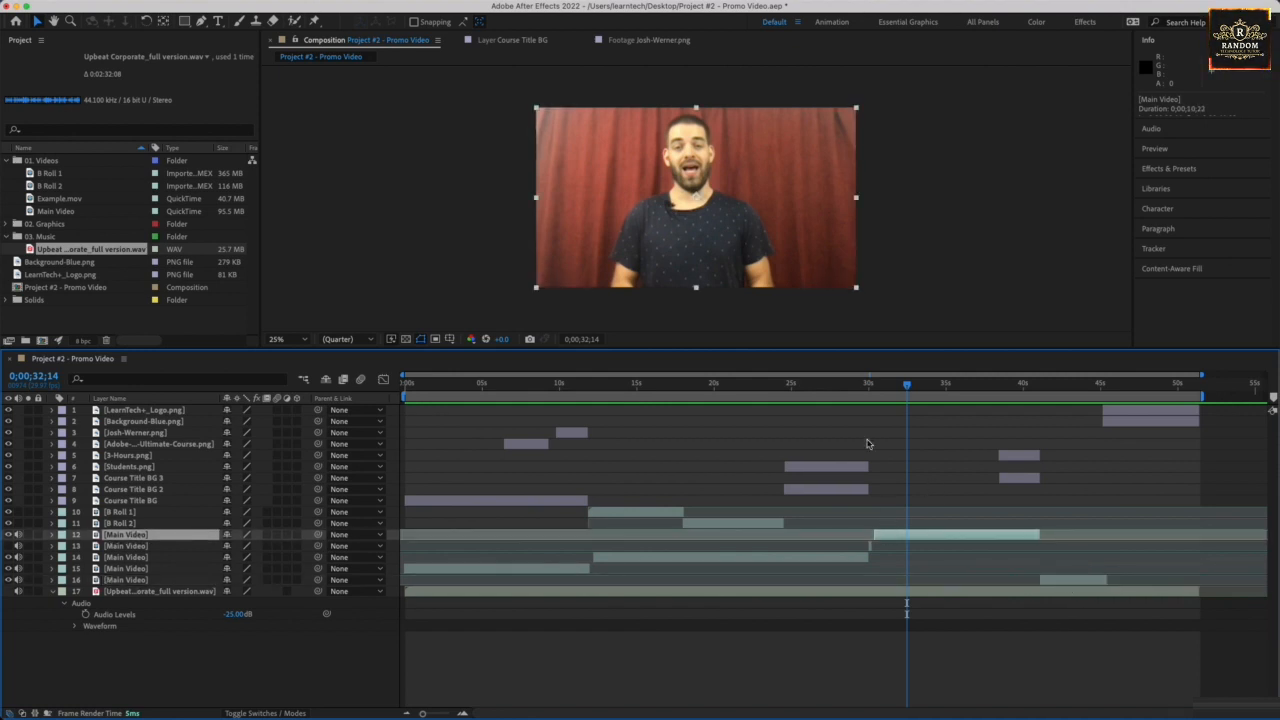
pyautogui.click(857, 391)
pyautogui.moveTo(857, 391); pyautogui.dragTo(868, 391)
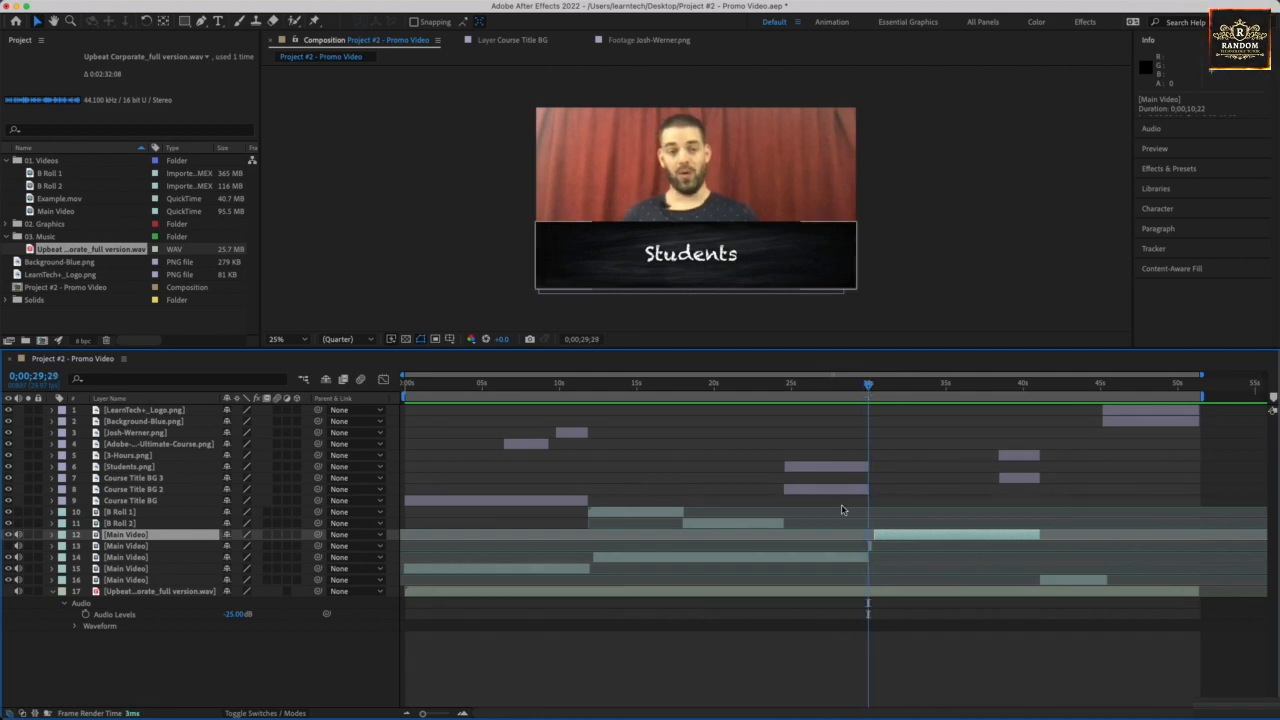
pyautogui.click(870, 545)
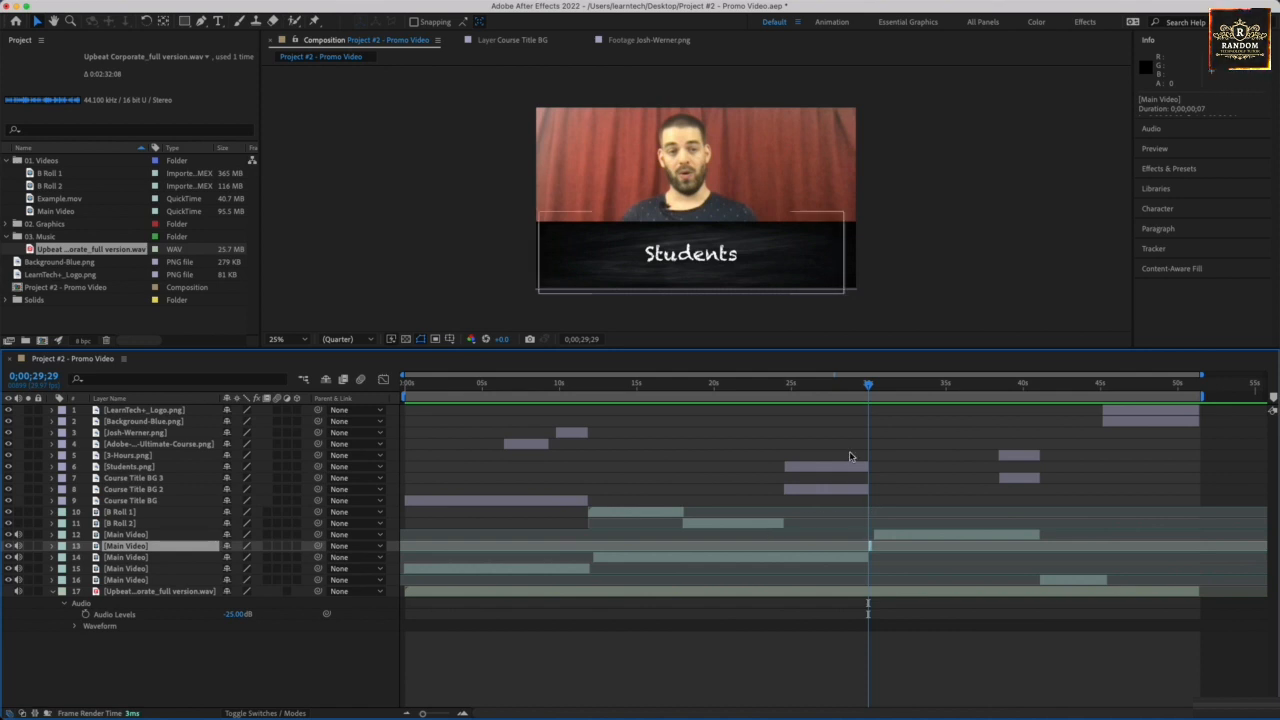
pyautogui.moveTo(869, 388); pyautogui.dragTo(871, 388)
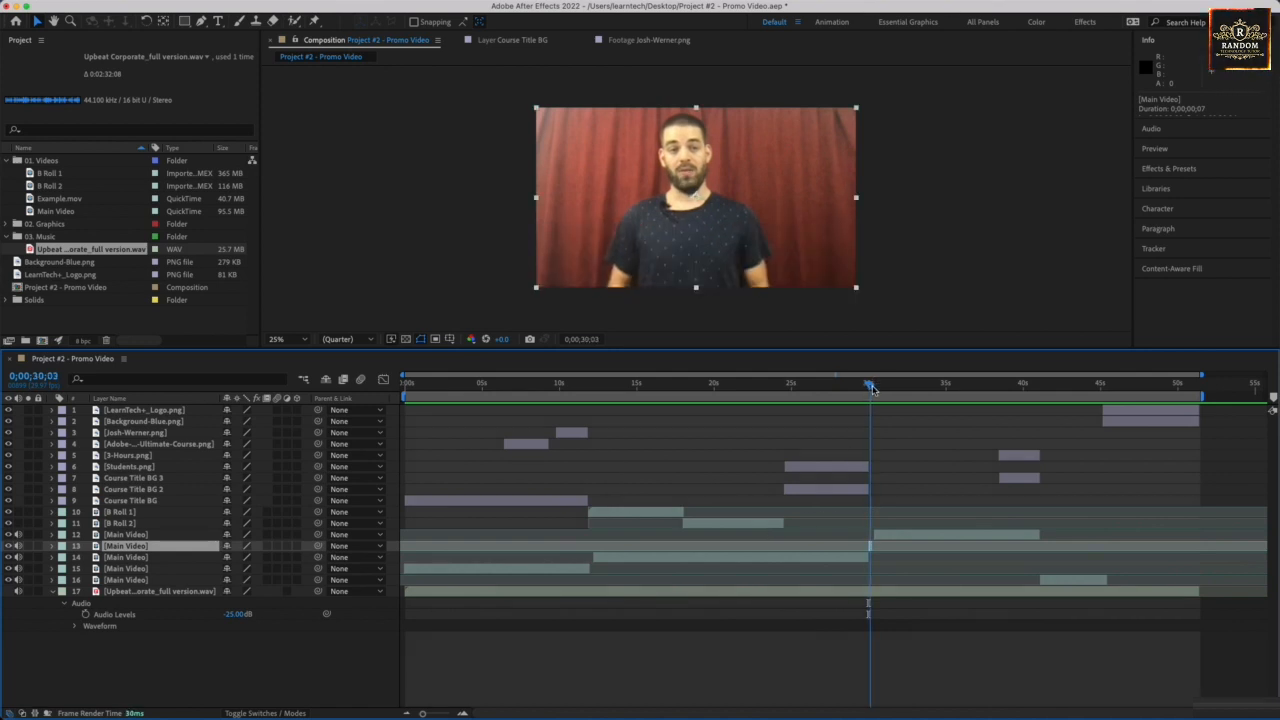
pyautogui.click(9, 547)
pyautogui.click(9, 547)
pyautogui.moveTo(871, 386); pyautogui.dragTo(871, 386)
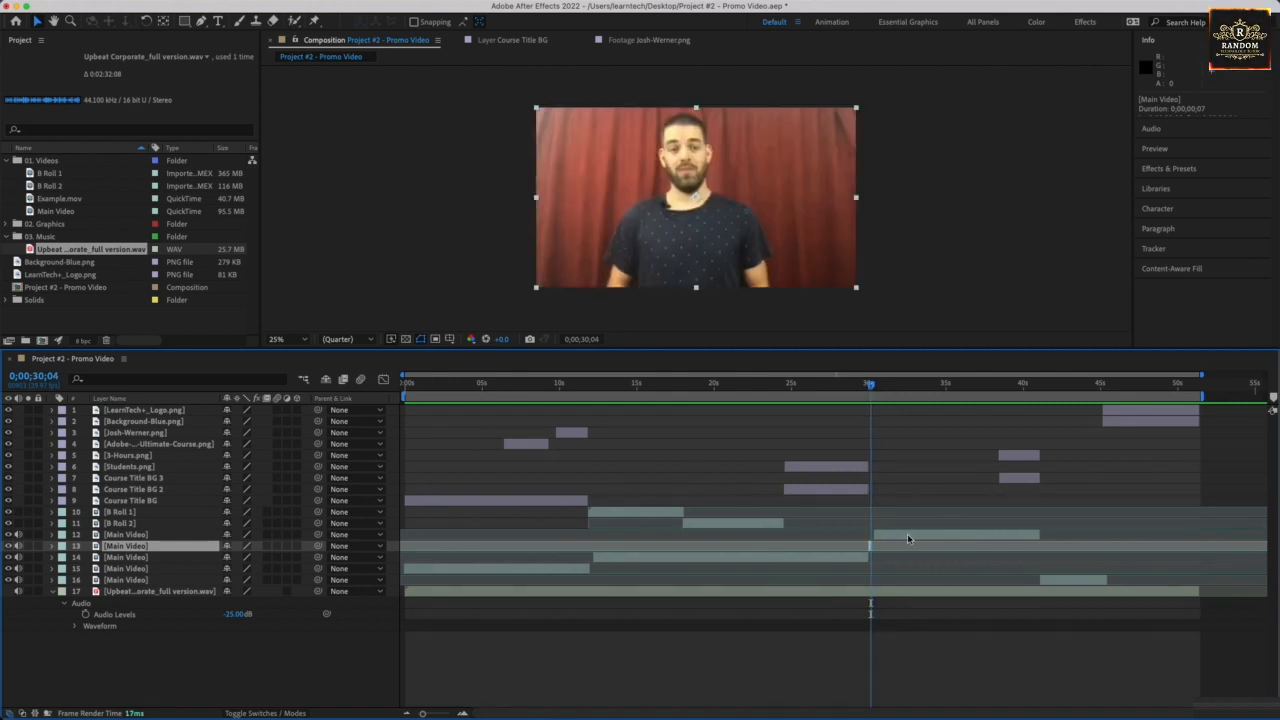
# - Slide layer 12's Main Video clip to 0;00;30;04 and preview the join from 0;00;29;19
pyautogui.moveTo(908, 539); pyautogui.dragTo(904, 538)
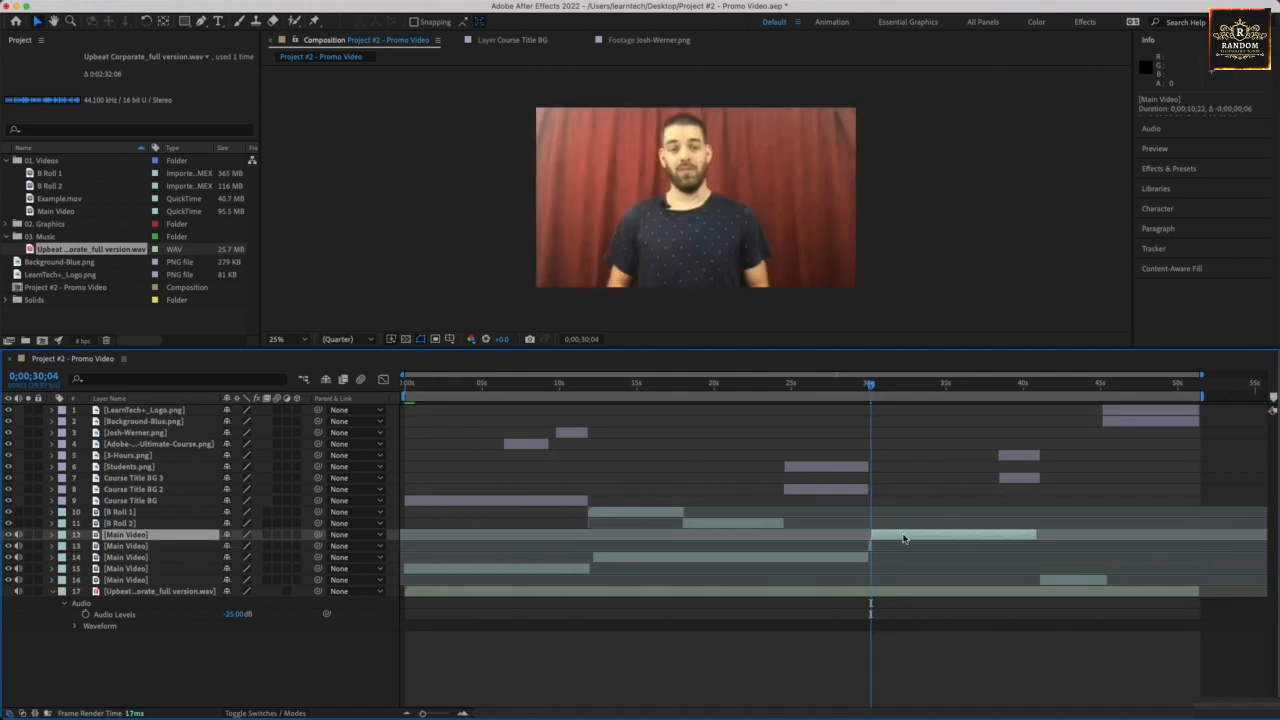
pyautogui.click(865, 388)
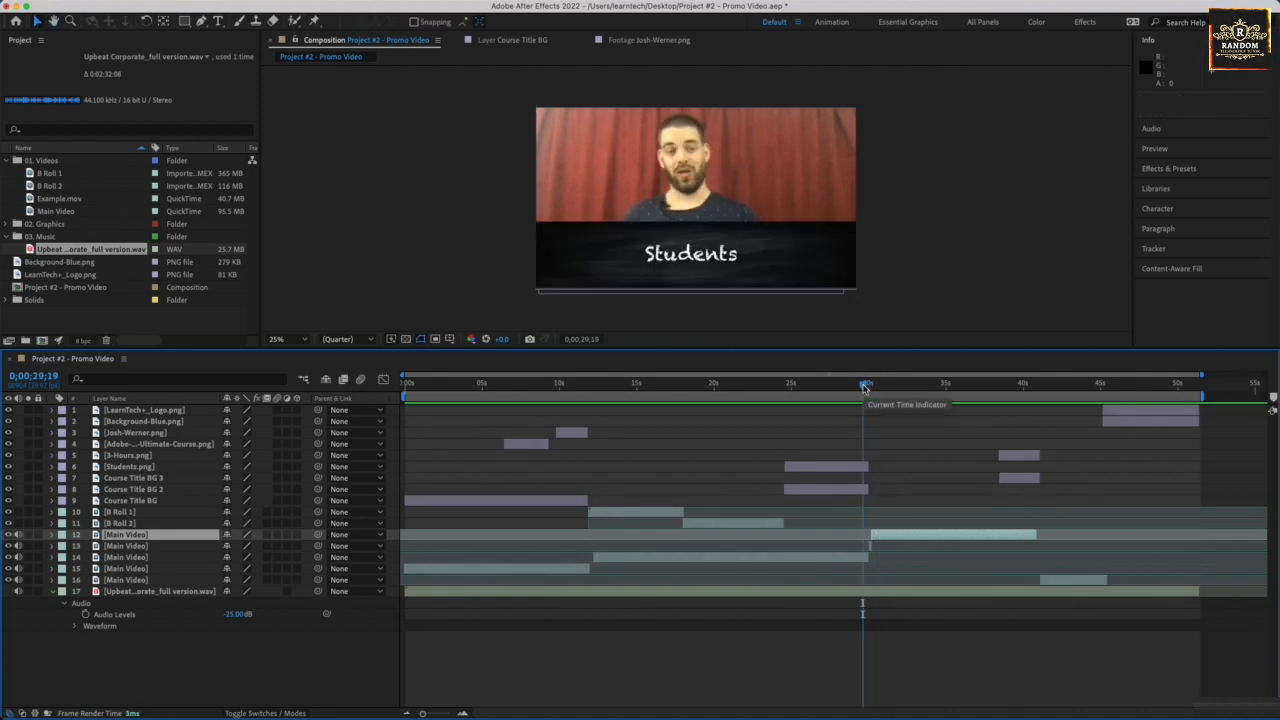
pyautogui.press('space')
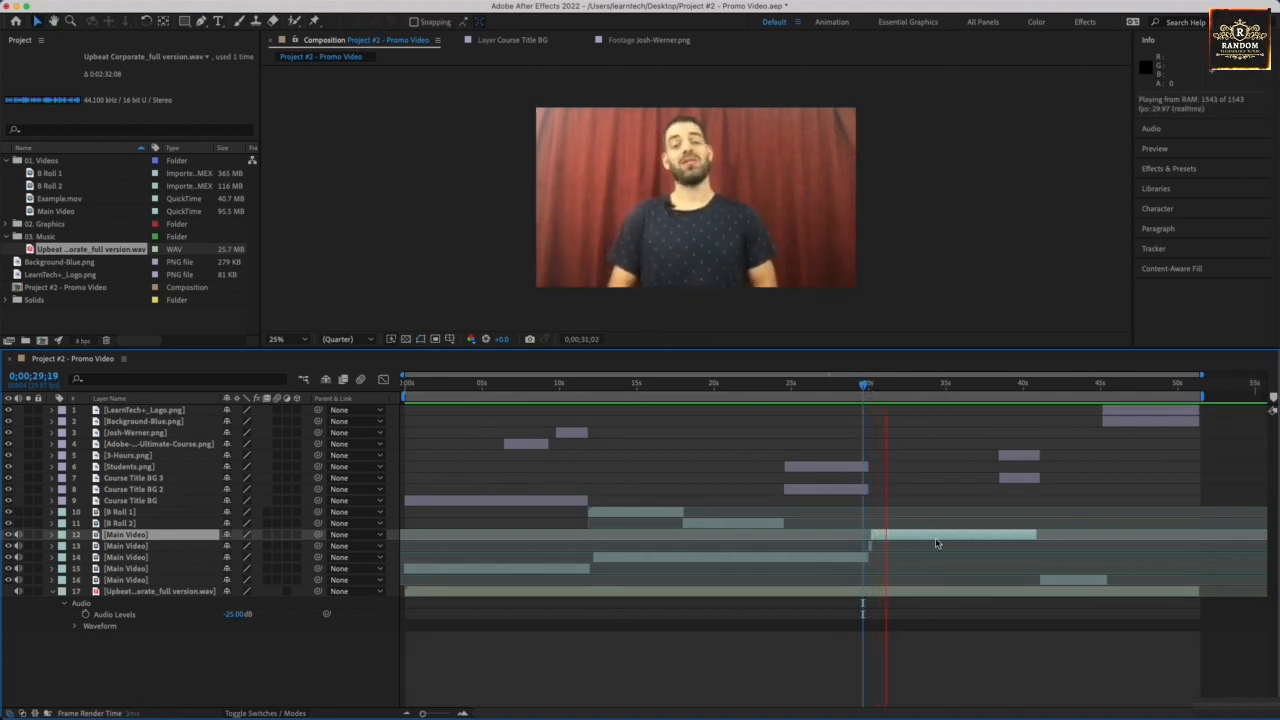
pyautogui.press('space')
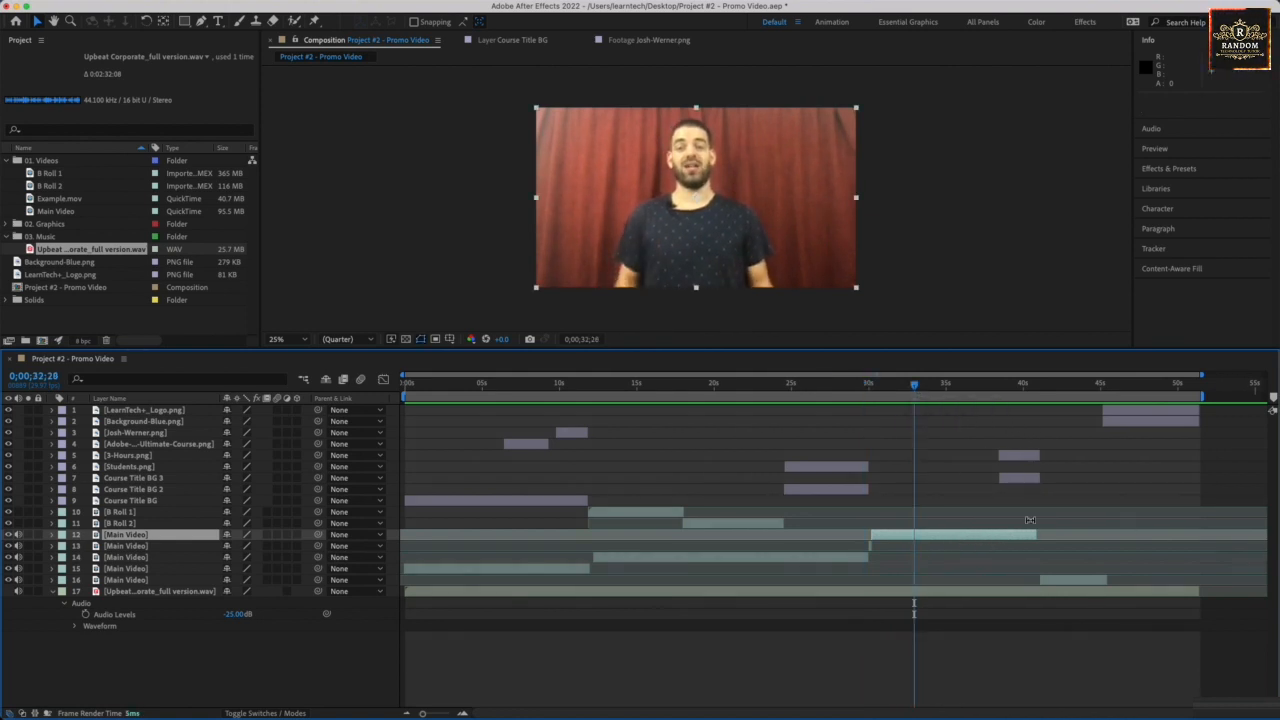
pyautogui.press('space')
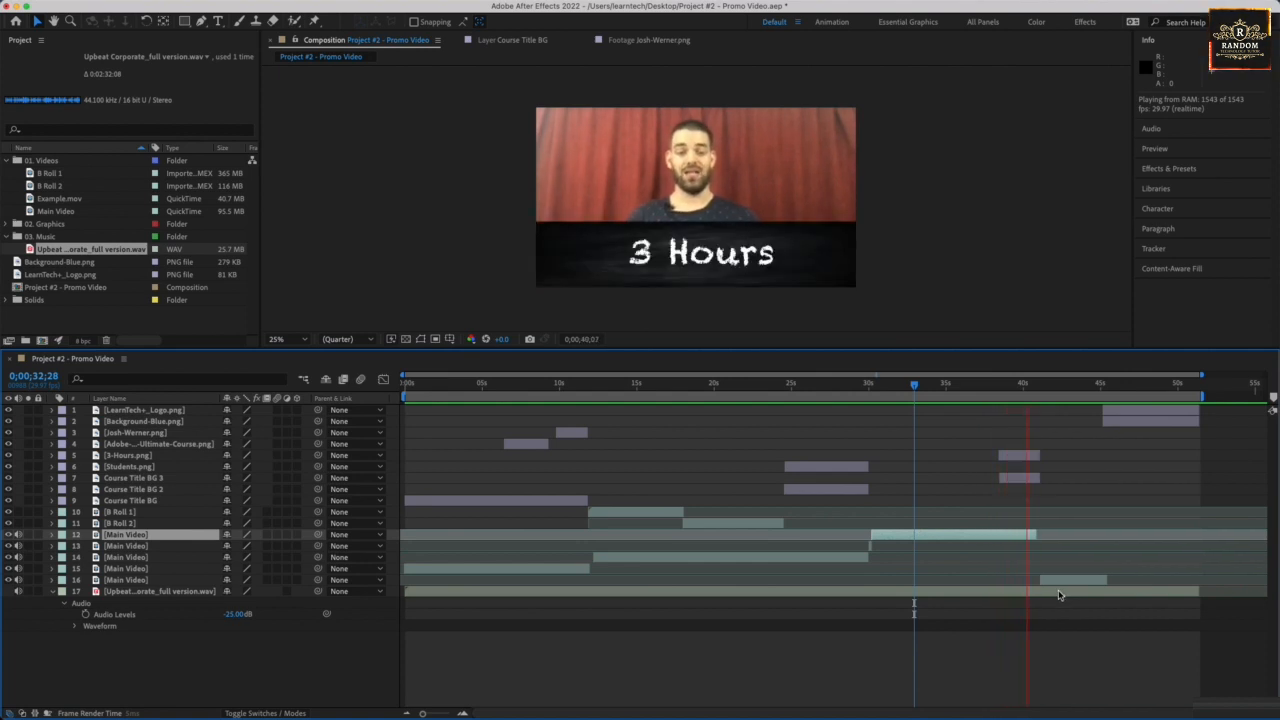
# - Start layer 16's Main Video clip at 0;00;40;23, preview the closed gap, and save Promo Video.aep
pyautogui.press('space')
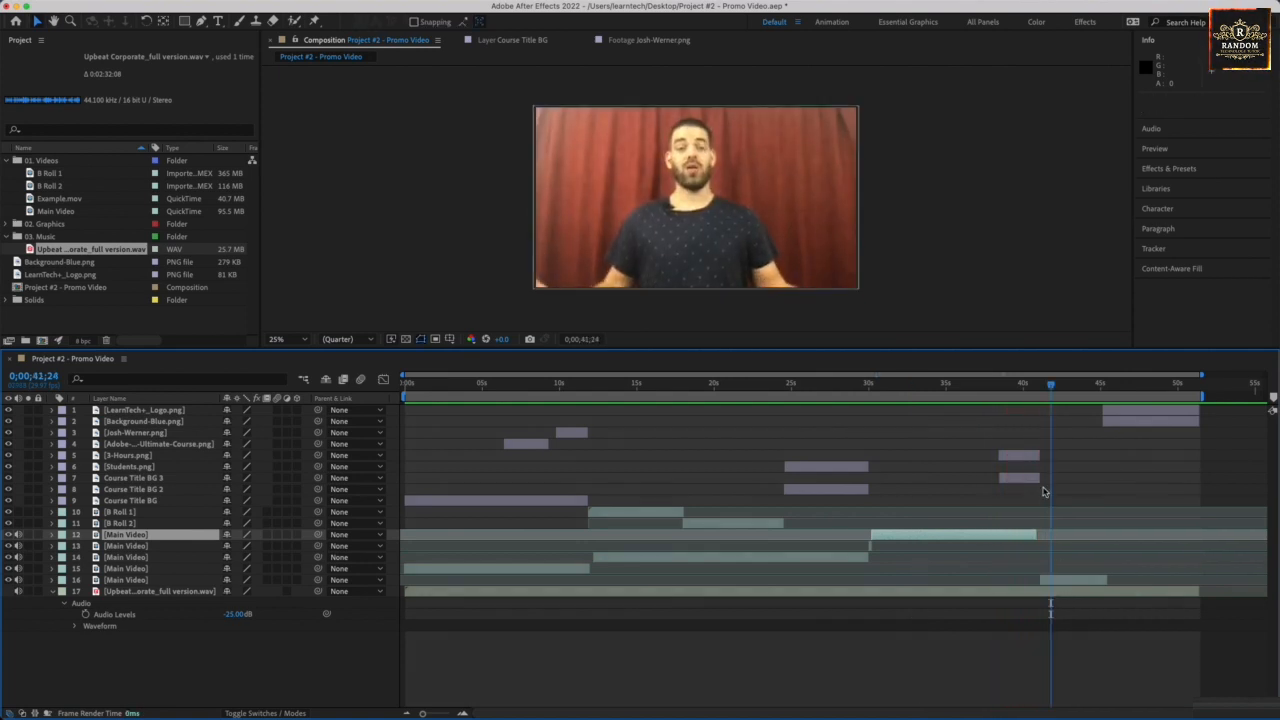
pyautogui.moveTo(1051, 386); pyautogui.dragTo(1037, 396)
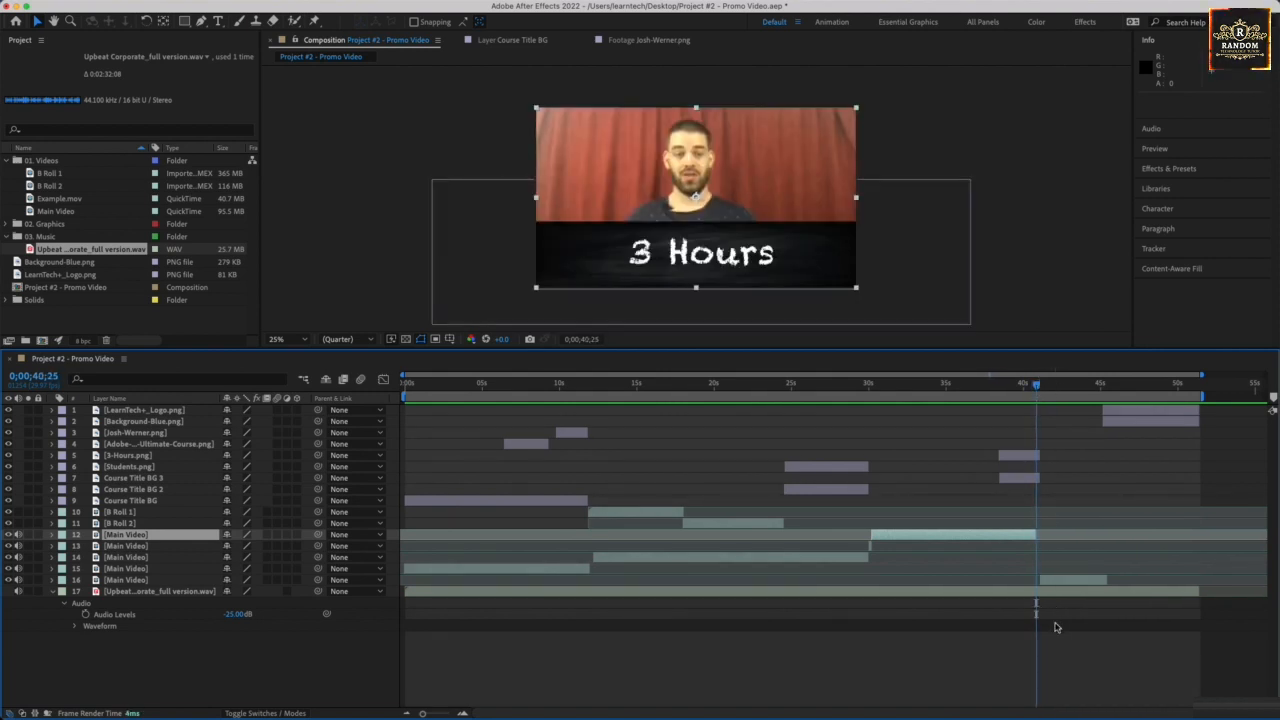
pyautogui.moveTo(1056, 579); pyautogui.dragTo(1053, 579)
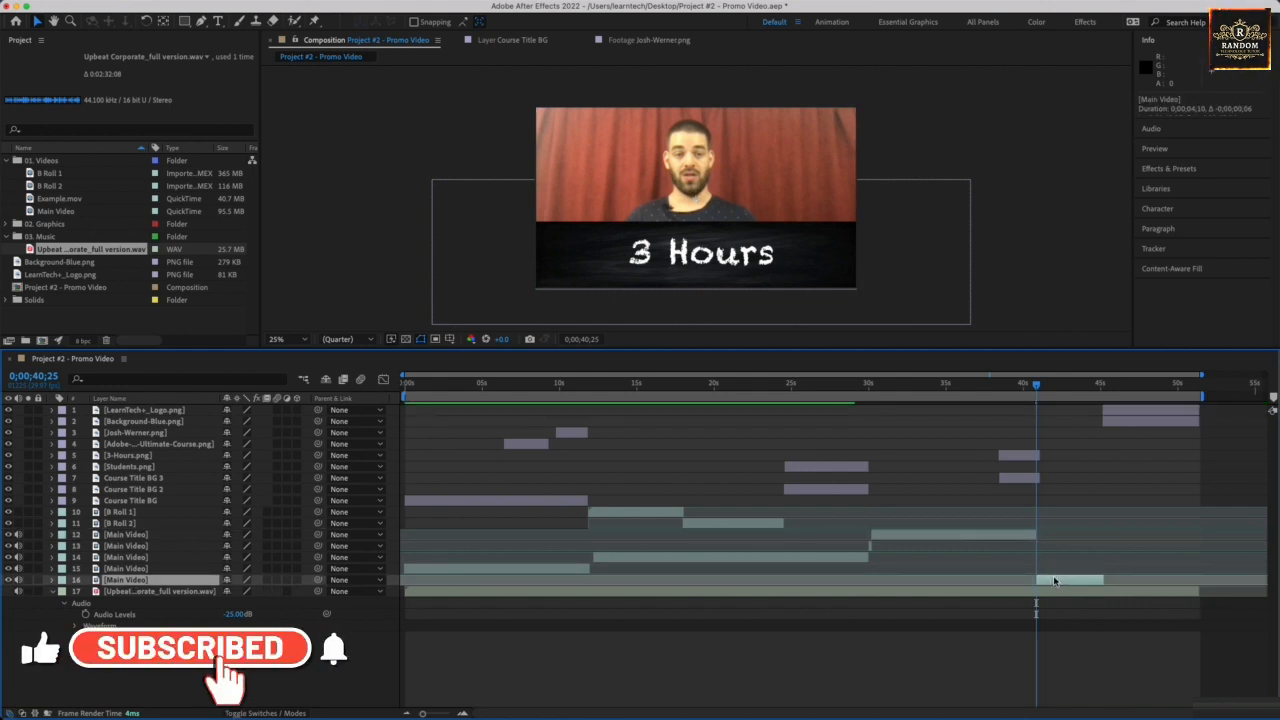
pyautogui.press('space')
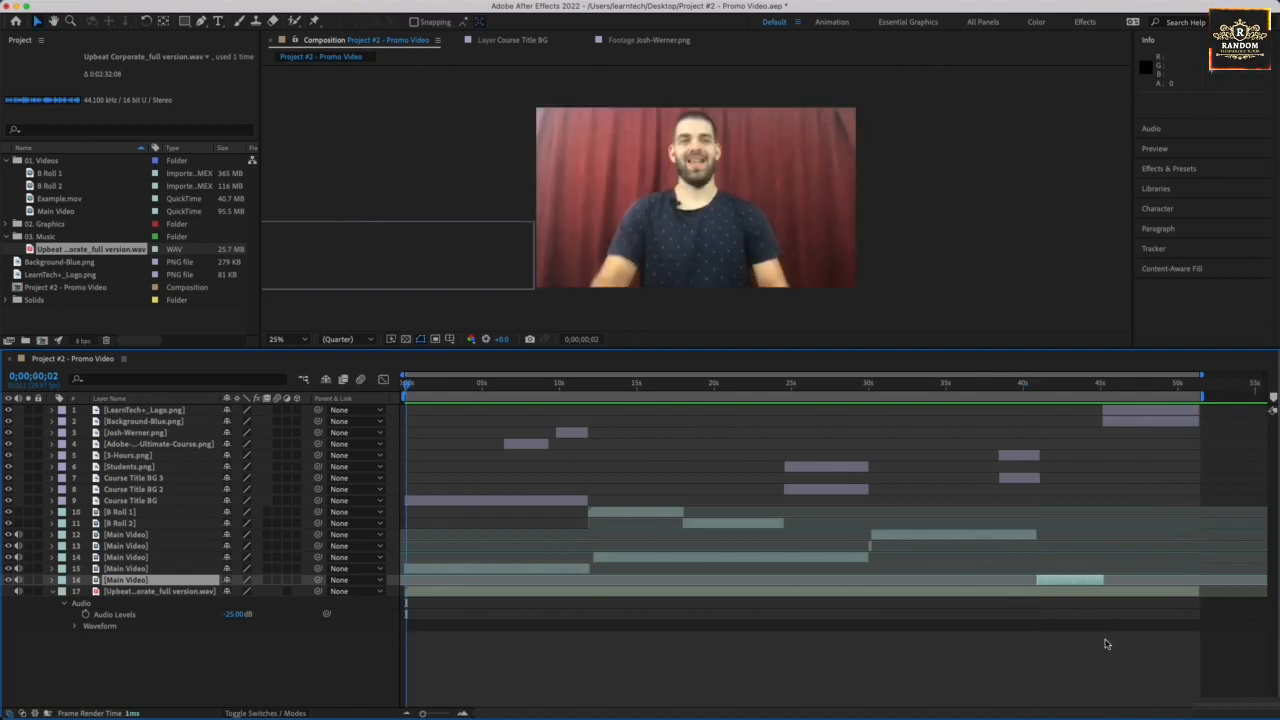
pyautogui.press('super+s')
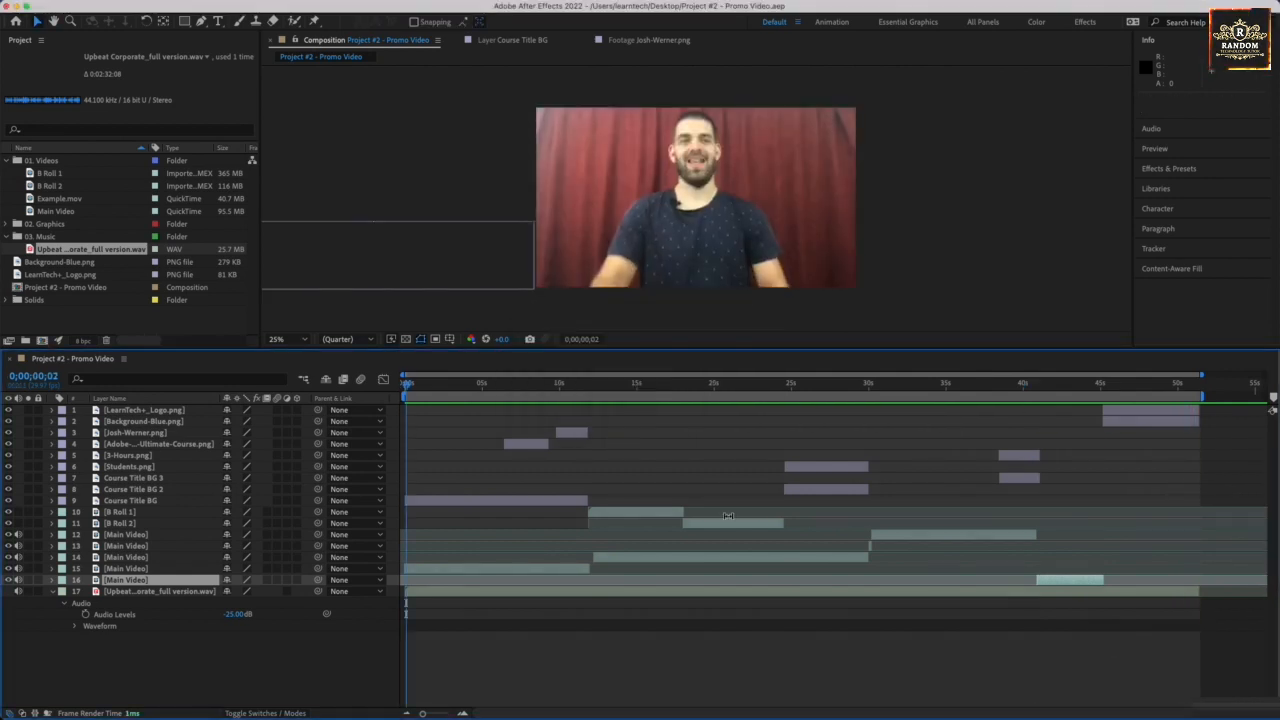